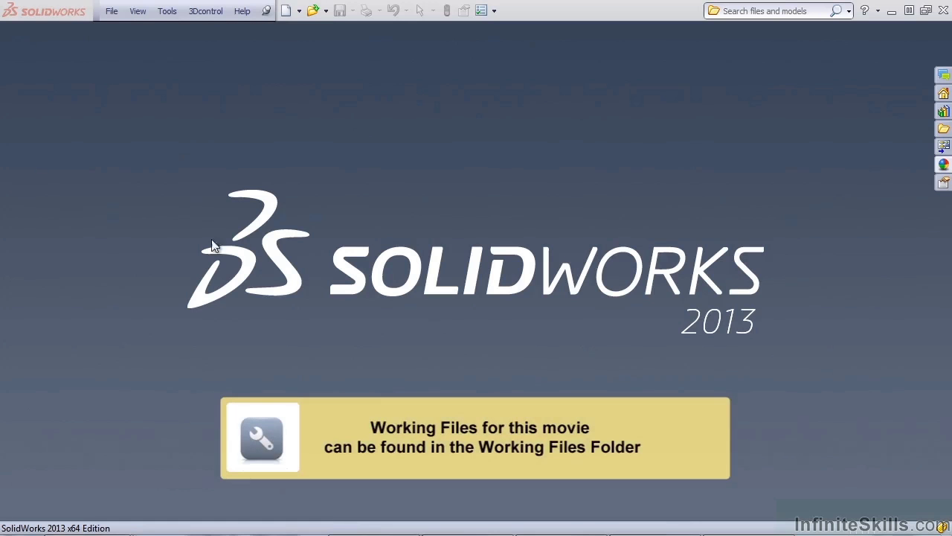
- Open motorcycle.SLDASM from the Motorcycle folder using the Top-Level Assemblies filter
{"action": "left_click", "coordinate": [312, 13]}
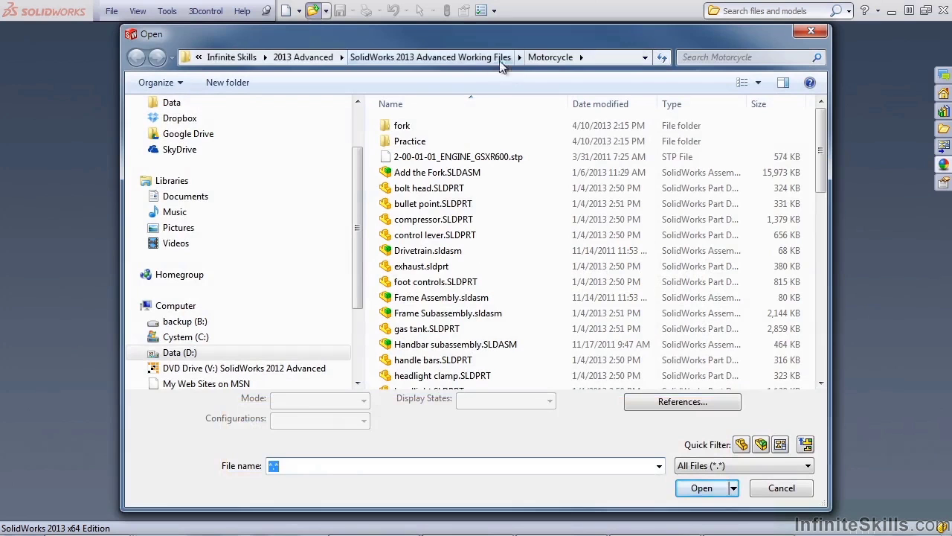
{"action": "left_click", "coordinate": [477, 58]}
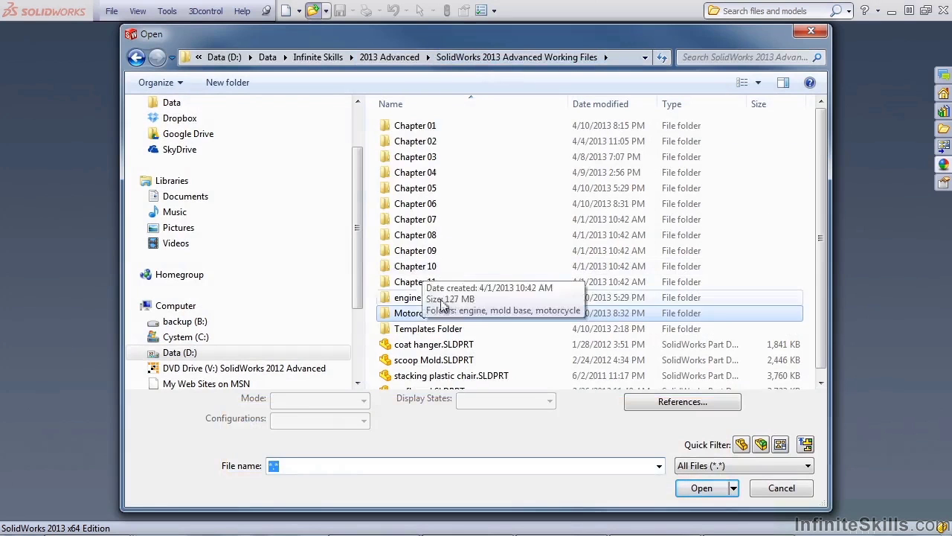
{"action": "left_click", "coordinate": [408, 317]}
{"action": "double_click", "coordinate": [407, 316]}
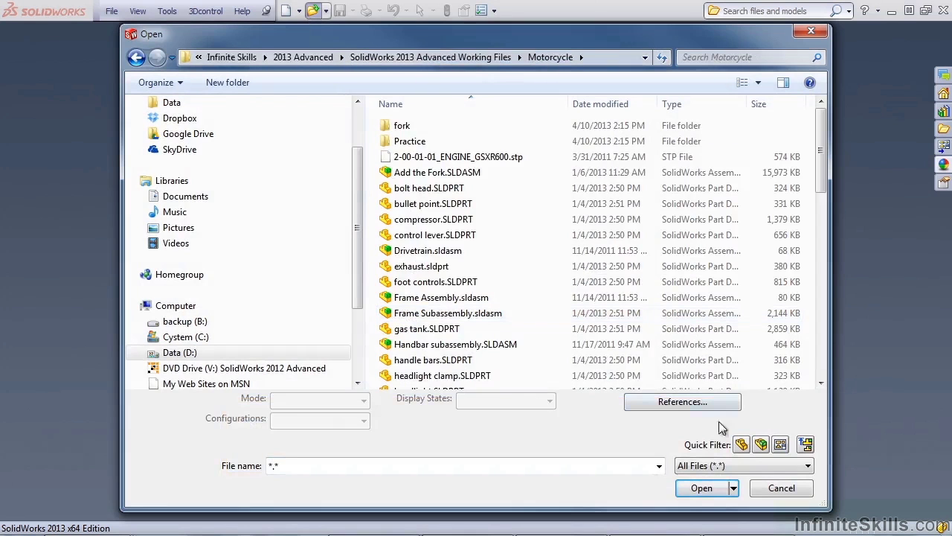
{"action": "left_click", "coordinate": [806, 445]}
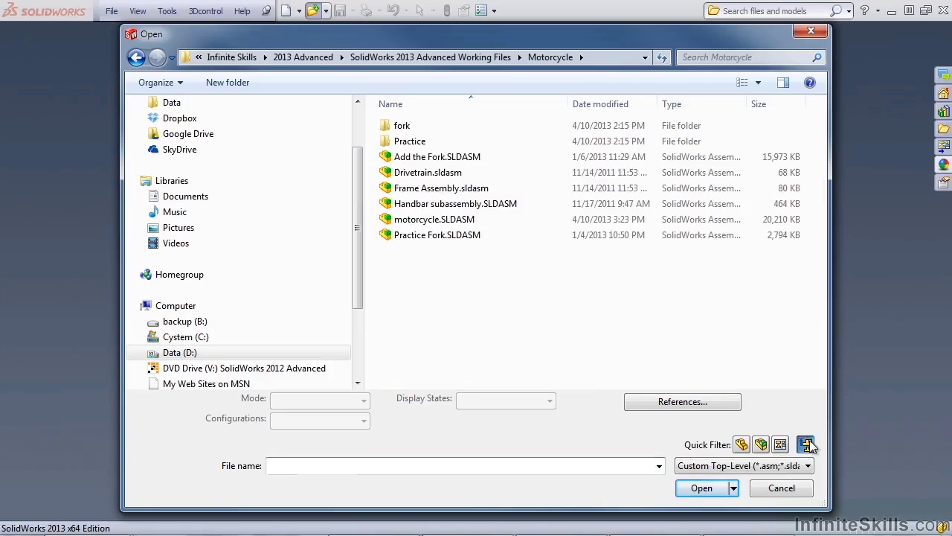
{"action": "double_click", "coordinate": [431, 223]}
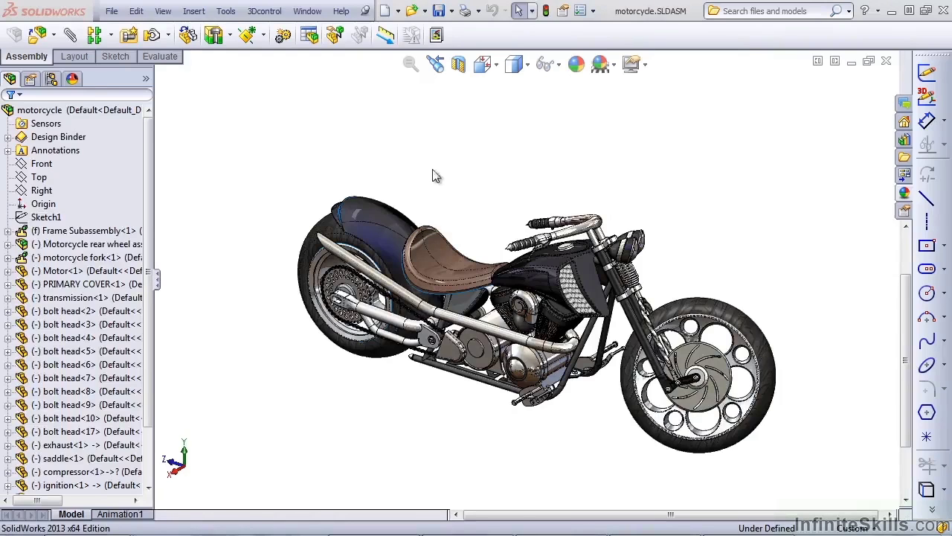
- Insert a layout sketch into the motorcycle assembly and turn the model toward a side view
{"action": "left_click", "coordinate": [194, 12]}
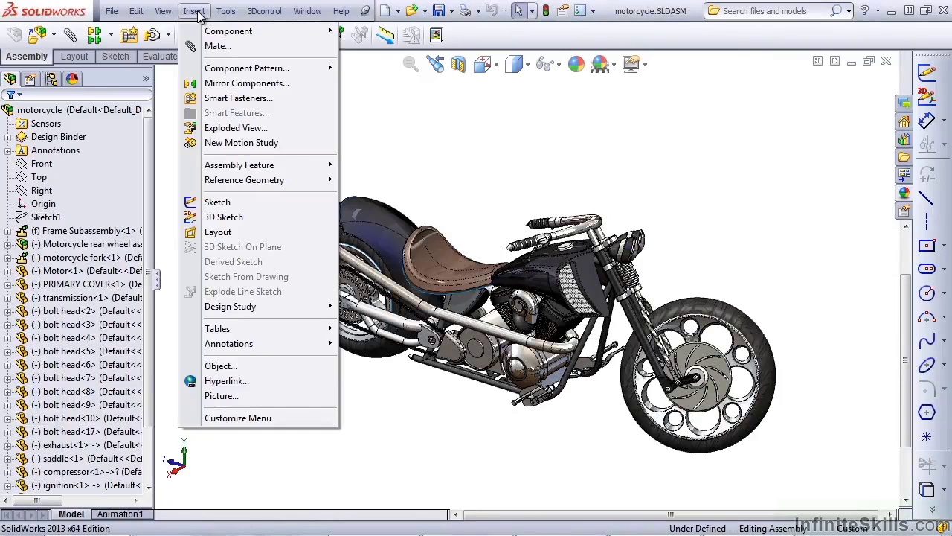
{"action": "left_click", "coordinate": [217, 233]}
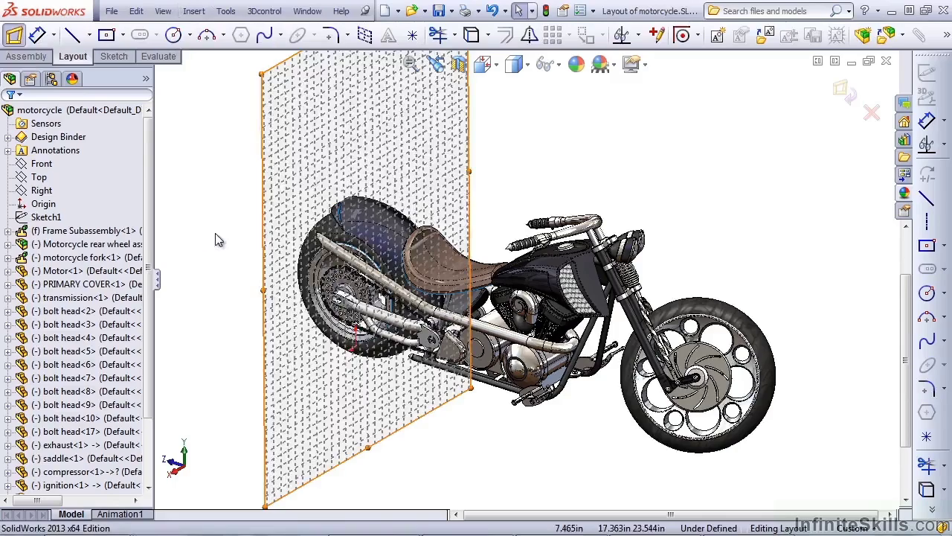
{"action": "middle_click_drag", "start_coordinate": [417, 212], "coordinate": [365, 235]}
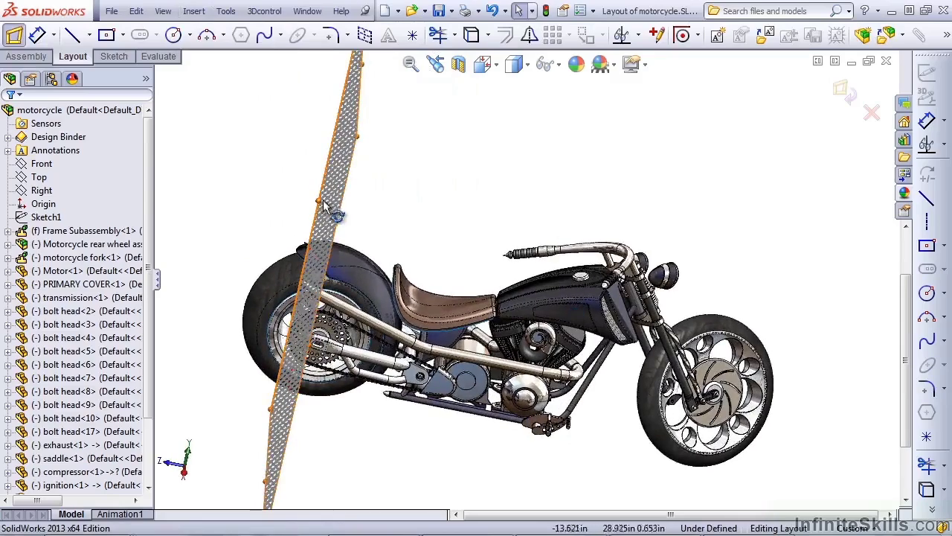
{"action": "key", "text": "Left"}
{"action": "key", "text": "Left"}
{"action": "key", "text": "Left"}
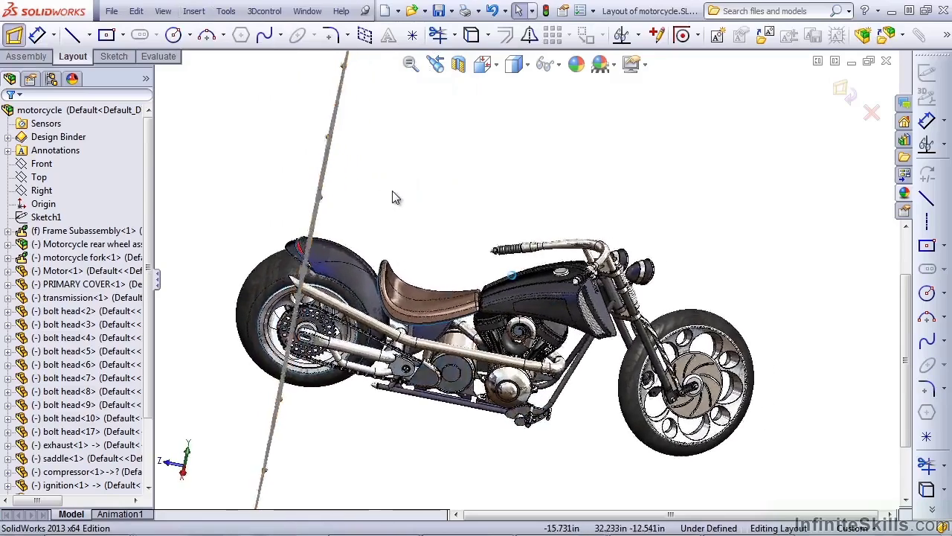
{"action": "key", "text": "Left"}
{"action": "key", "text": "Left"}
{"action": "key", "text": "Left"}
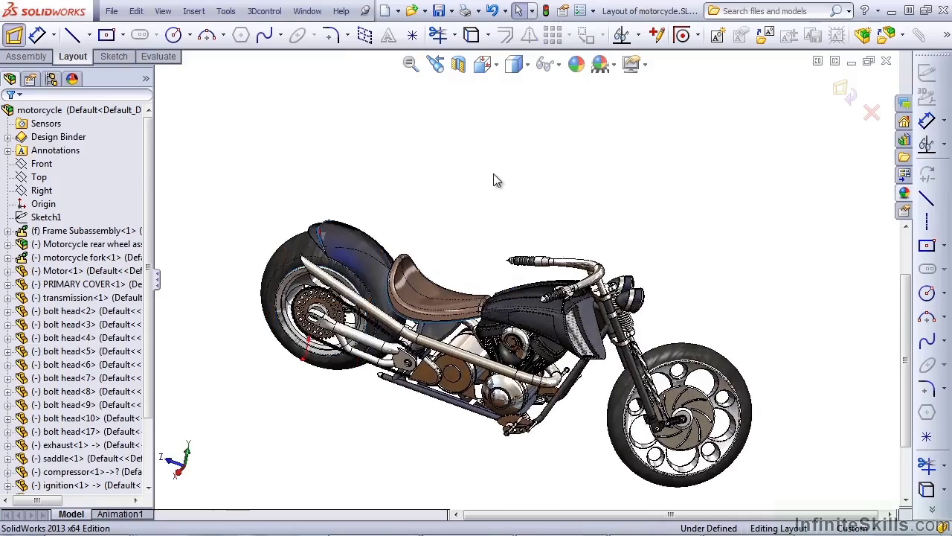
{"action": "key", "text": "Left"}
{"action": "key", "text": "Left"}
{"action": "key", "text": "Left"}
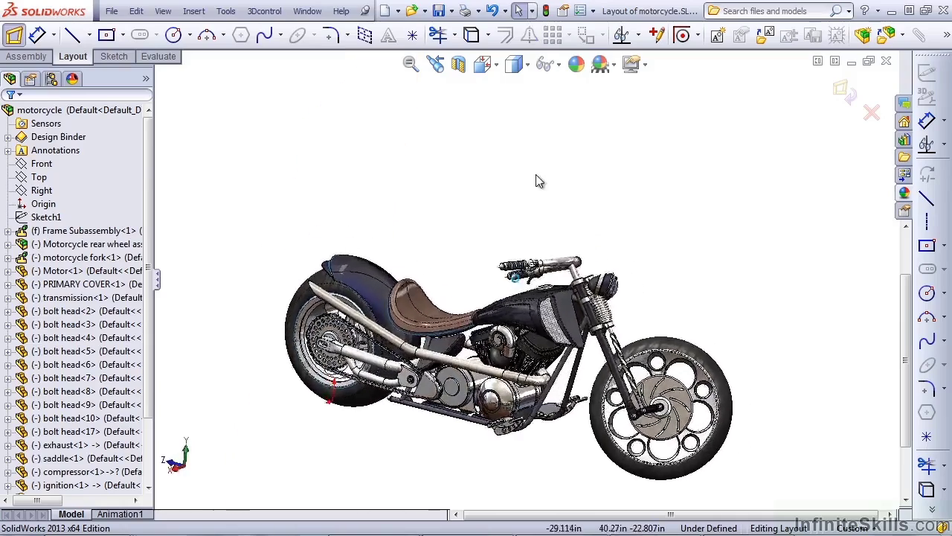
{"action": "key", "text": "Left"}
{"action": "key", "text": "Left"}
{"action": "key", "text": "Left"}
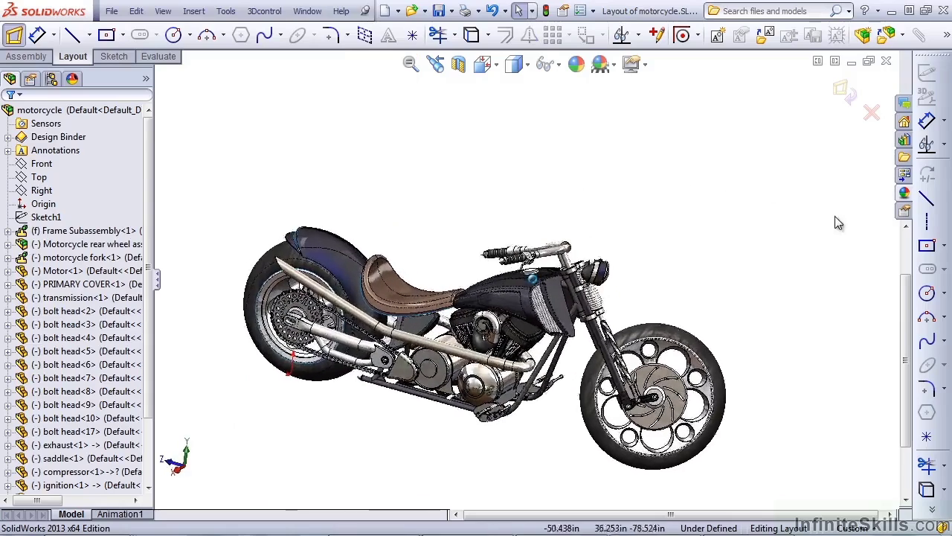
- Draw a triangle of 3D lines that starts and closes at the sketch origin
{"action": "left_click", "coordinate": [926, 198]}
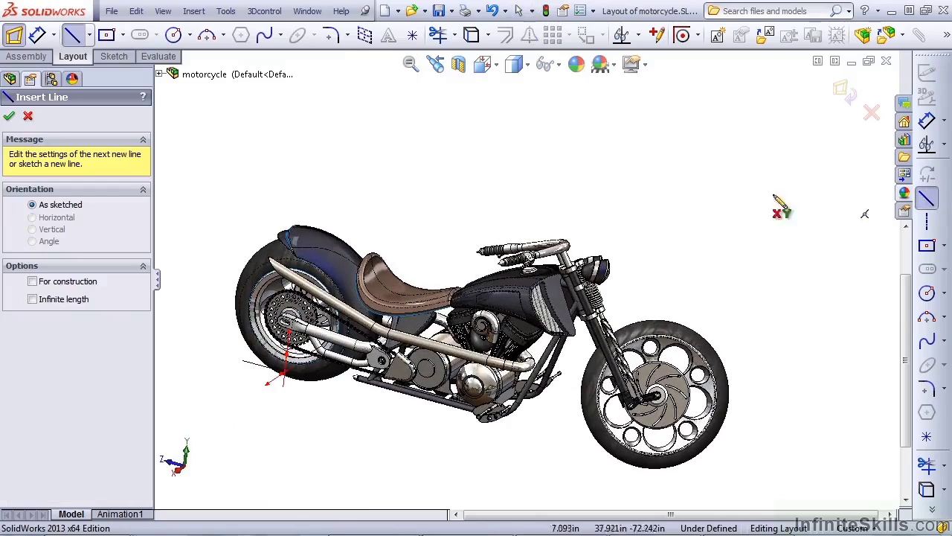
{"action": "key", "text": "Left"}
{"action": "key", "text": "Left"}
{"action": "key", "text": "Left"}
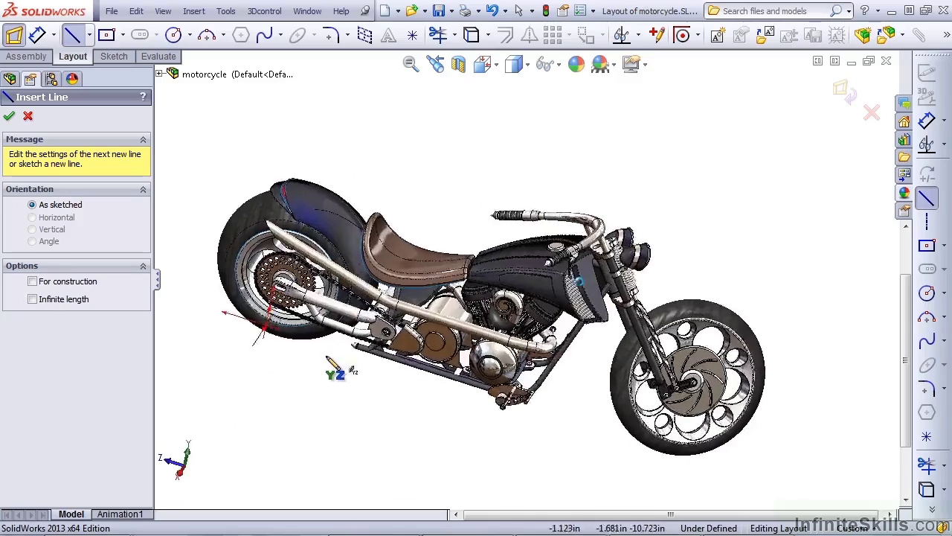
{"action": "key", "text": "Left"}
{"action": "key", "text": "Left"}
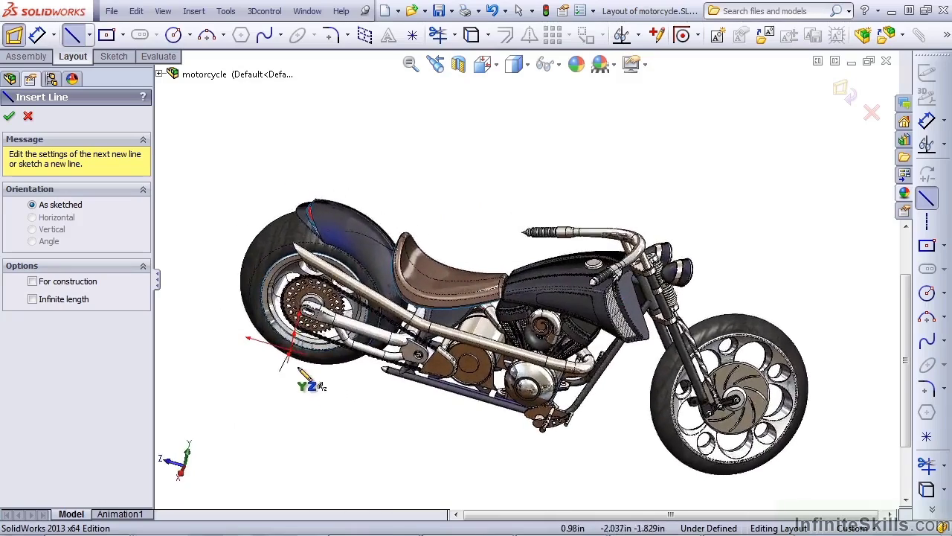
{"action": "key", "text": "Left"}
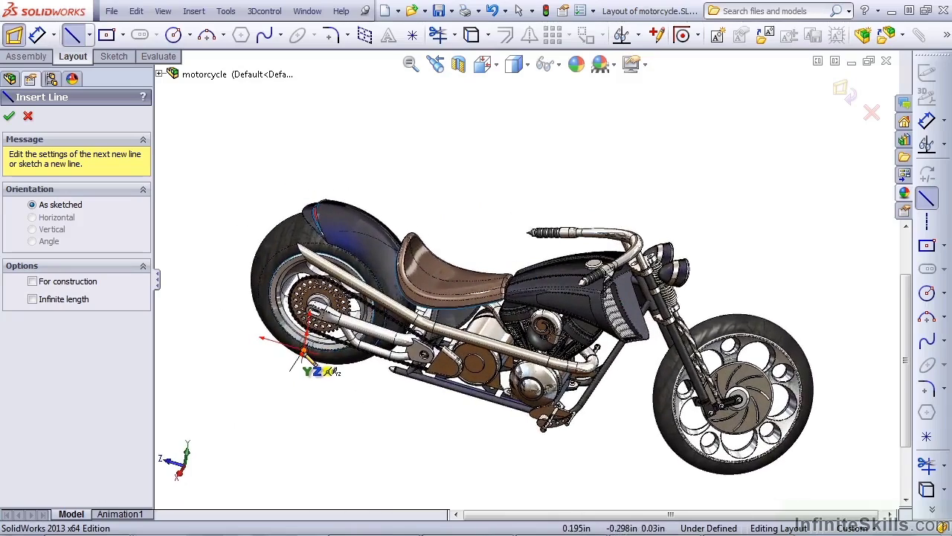
{"action": "key", "text": "Left"}
{"action": "key", "text": "Left"}
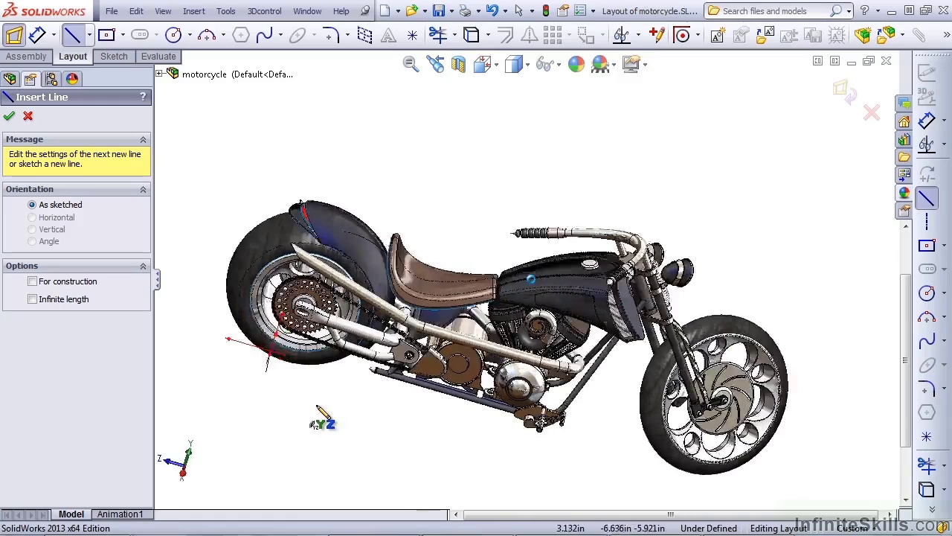
{"action": "key", "text": "Right"}
{"action": "key", "text": "Right"}
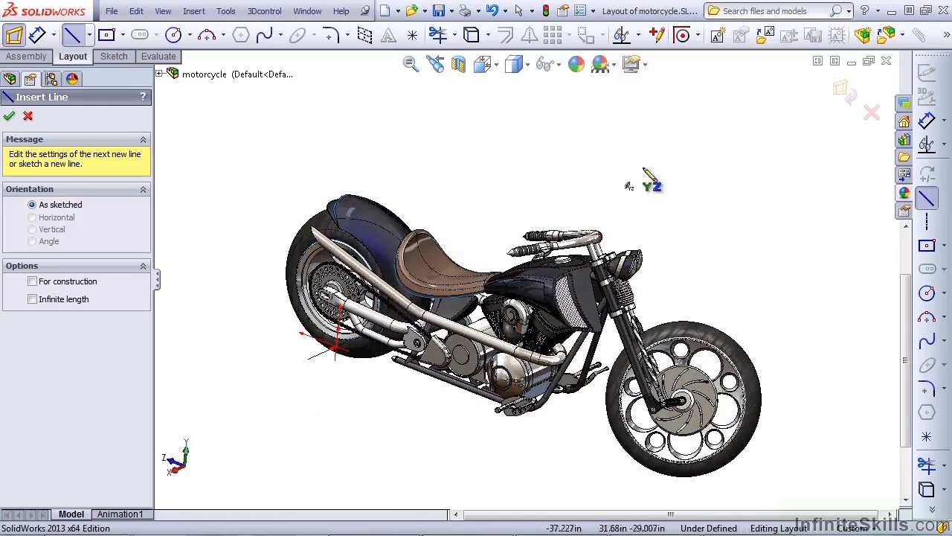
{"action": "left_click", "coordinate": [407, 173]}
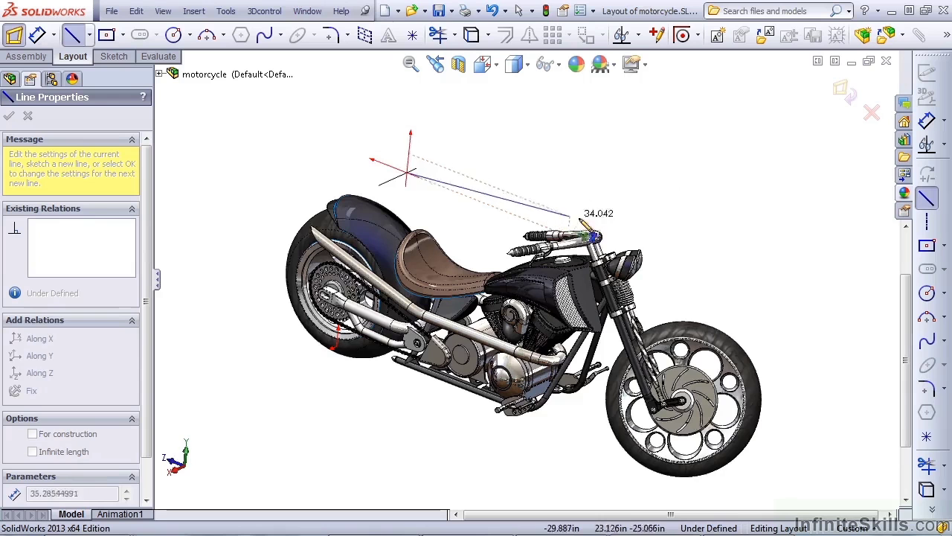
{"action": "left_click", "coordinate": [491, 203]}
{"action": "left_click", "coordinate": [498, 120]}
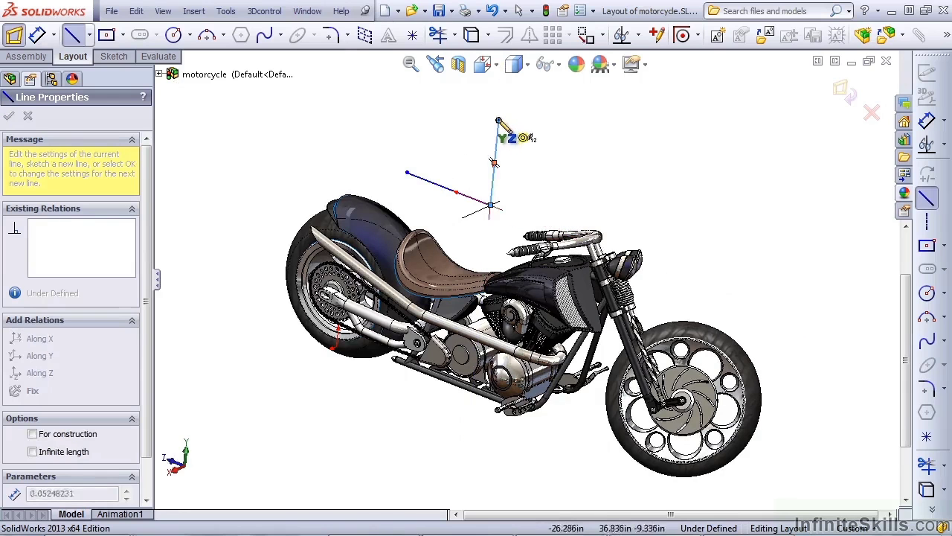
{"action": "left_click", "coordinate": [408, 172]}
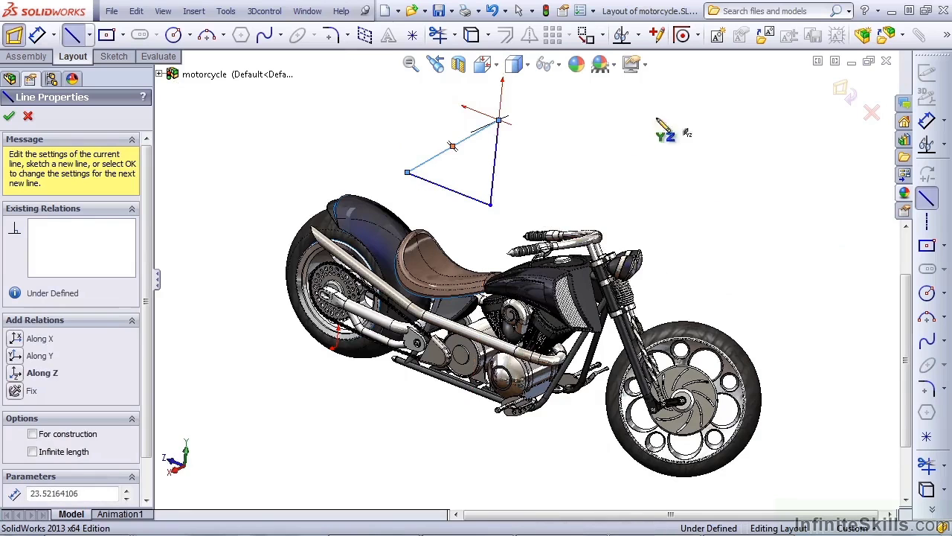
- Connect each triangle corner to a new upper-right point, then check that point's coordinates
{"action": "mouse_move", "coordinate": [559, 170]}
{"action": "middle_mouse_down"}
{"action": "mouse_move", "coordinate": [542, 181]}
{"action": "mouse_move", "coordinate": [546, 154]}
{"action": "middle_mouse_up"}
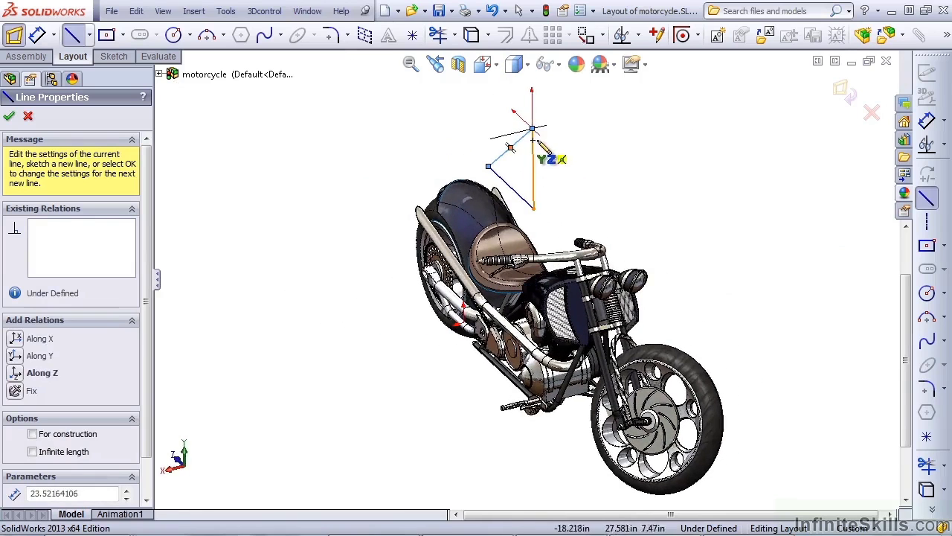
{"action": "left_click", "coordinate": [532, 130]}
{"action": "left_click", "coordinate": [625, 107]}
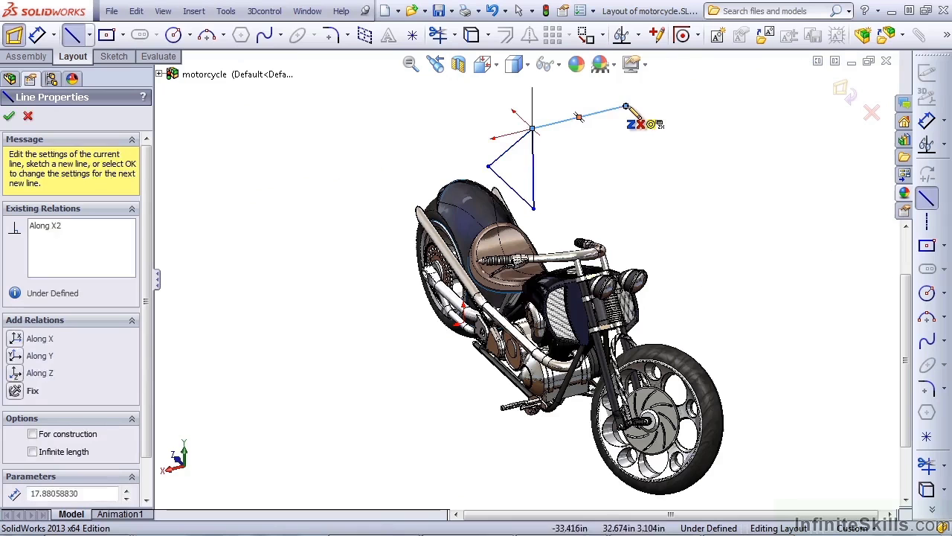
{"action": "left_click", "coordinate": [487, 165]}
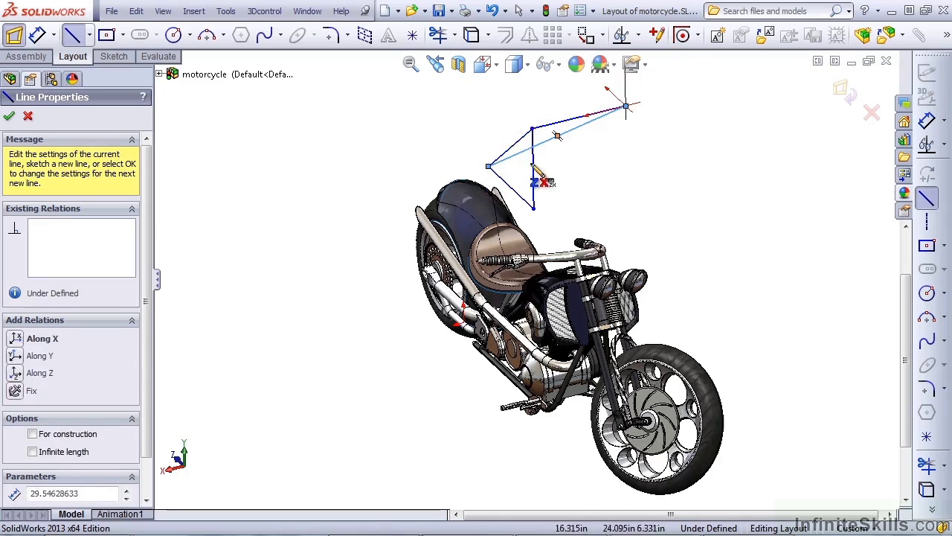
{"action": "left_click", "coordinate": [532, 208]}
{"action": "left_click", "coordinate": [629, 108]}
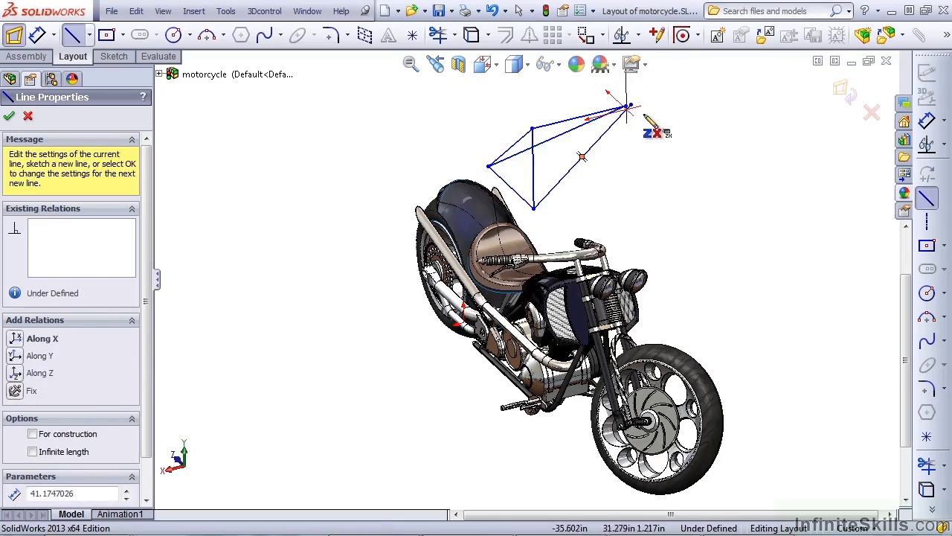
{"action": "key", "text": "Escape"}
{"action": "left_click", "coordinate": [630, 108]}
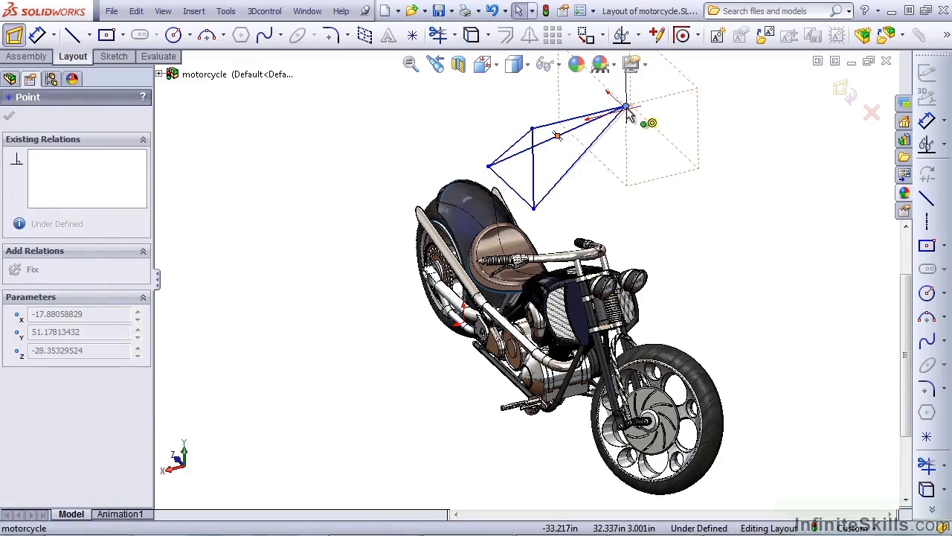
{"action": "left_click", "coordinate": [653, 124]}
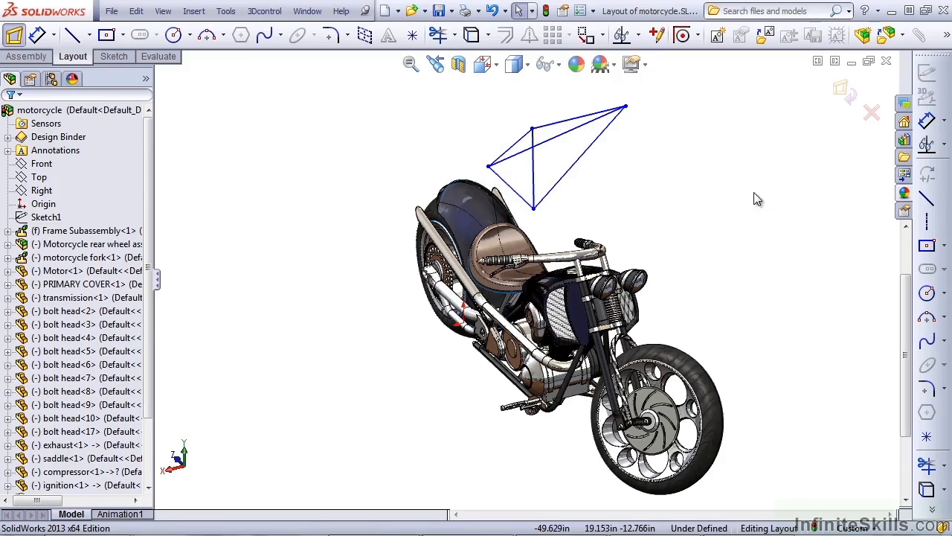
- Exit the layout, view the motorcycle from behind, and select Sketch1 in the tree
{"action": "left_click", "coordinate": [841, 92]}
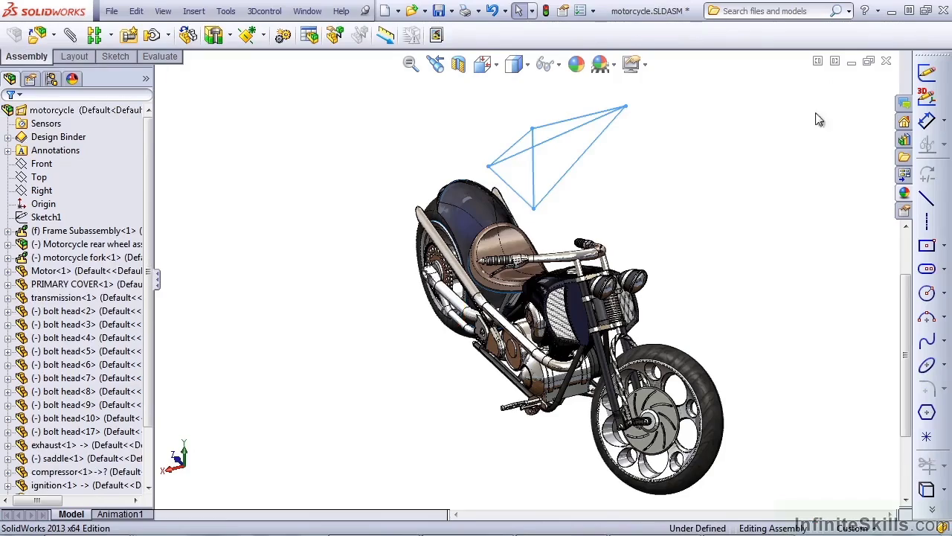
{"action": "mouse_move", "coordinate": [600, 204]}
{"action": "middle_mouse_down"}
{"action": "mouse_move", "coordinate": [548, 202]}
{"action": "mouse_move", "coordinate": [626, 413]}
{"action": "middle_mouse_up"}
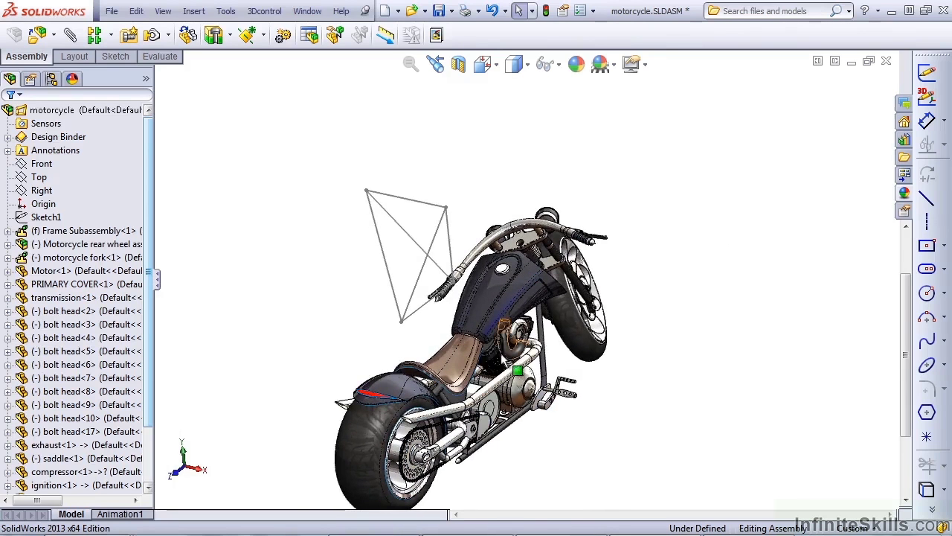
{"action": "left_click", "coordinate": [73, 60]}
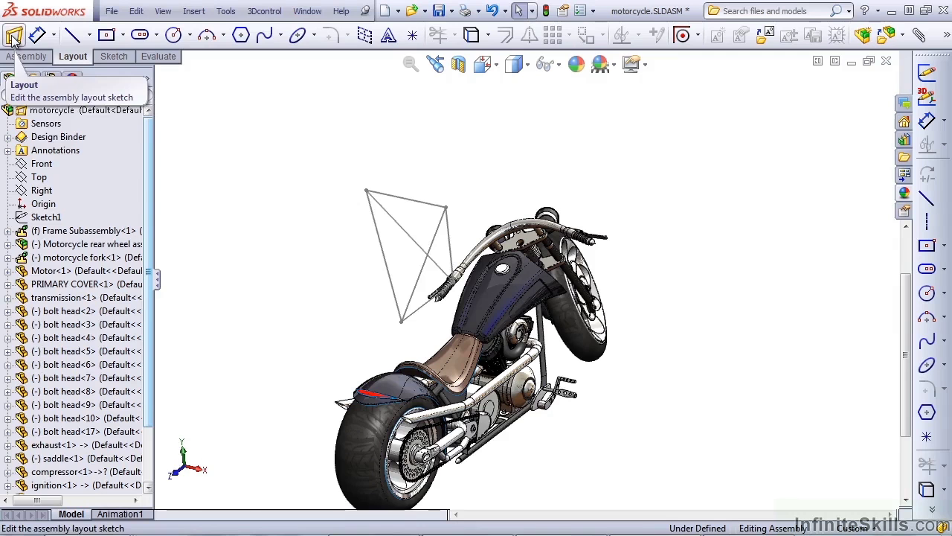
{"action": "left_click", "coordinate": [177, 126]}
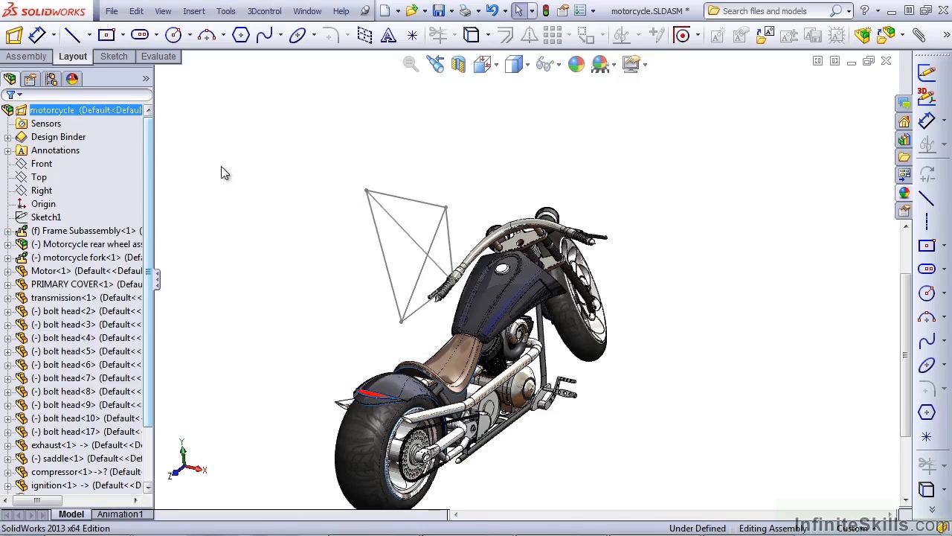
{"action": "left_click", "coordinate": [212, 196]}
{"action": "left_click", "coordinate": [34, 218]}
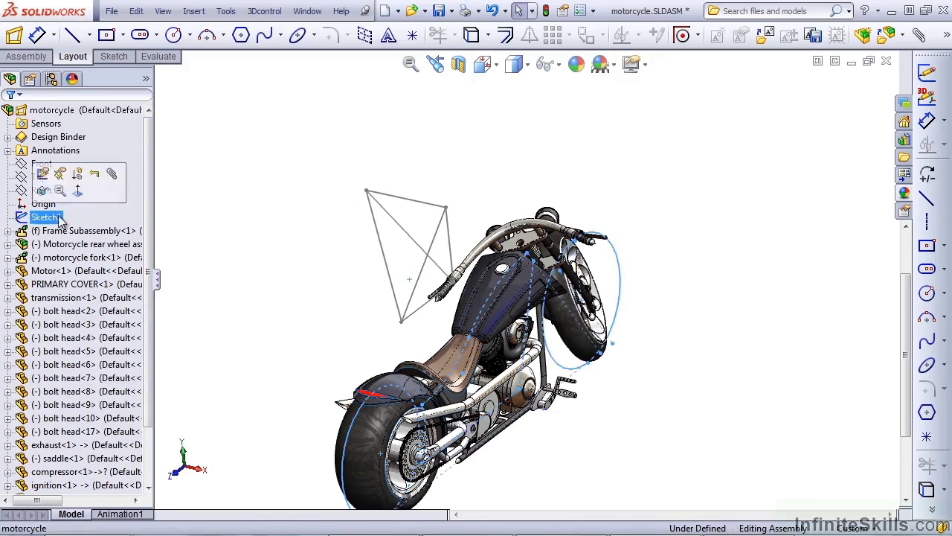
{"action": "key", "text": "Escape"}
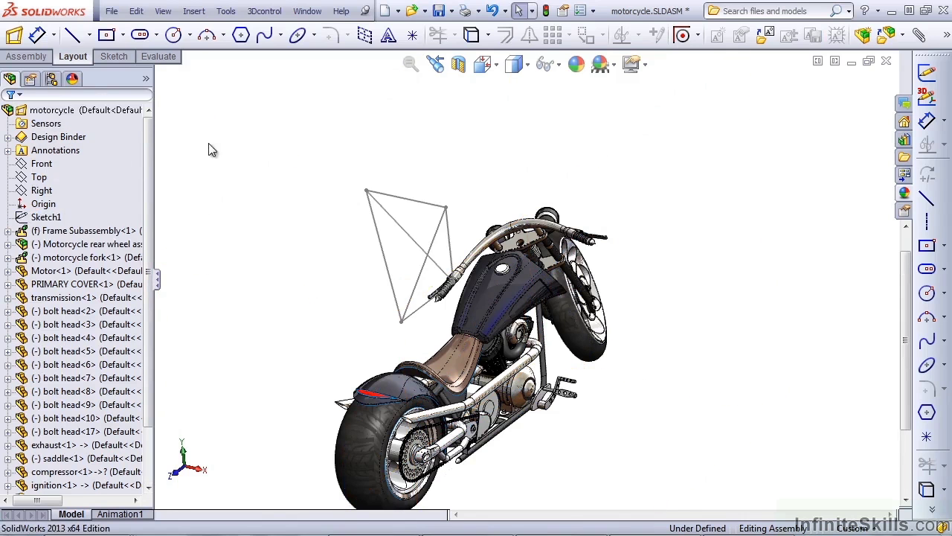
{"action": "middle_click_drag", "start_coordinate": [272, 228], "coordinate": [408, 266]}
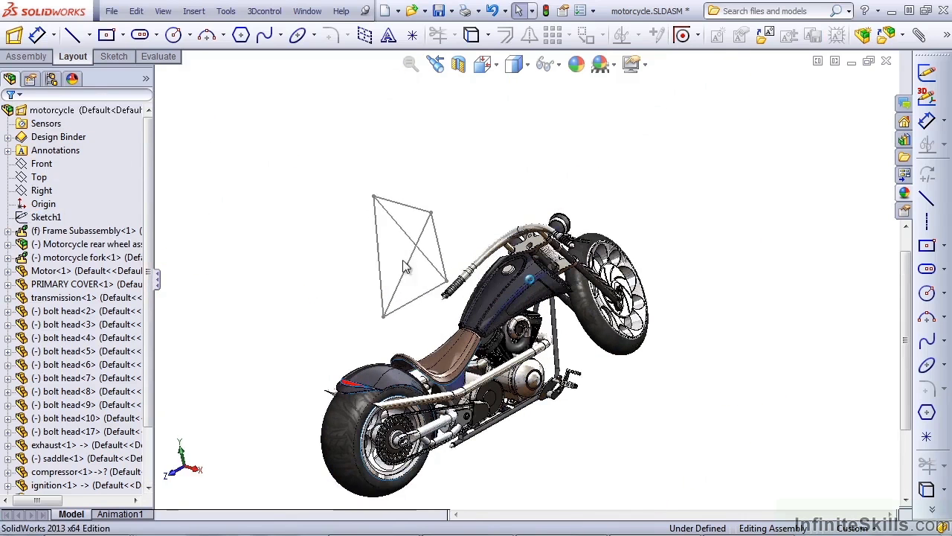
{"action": "left_click", "coordinate": [413, 268]}
{"action": "key", "text": "Delete"}
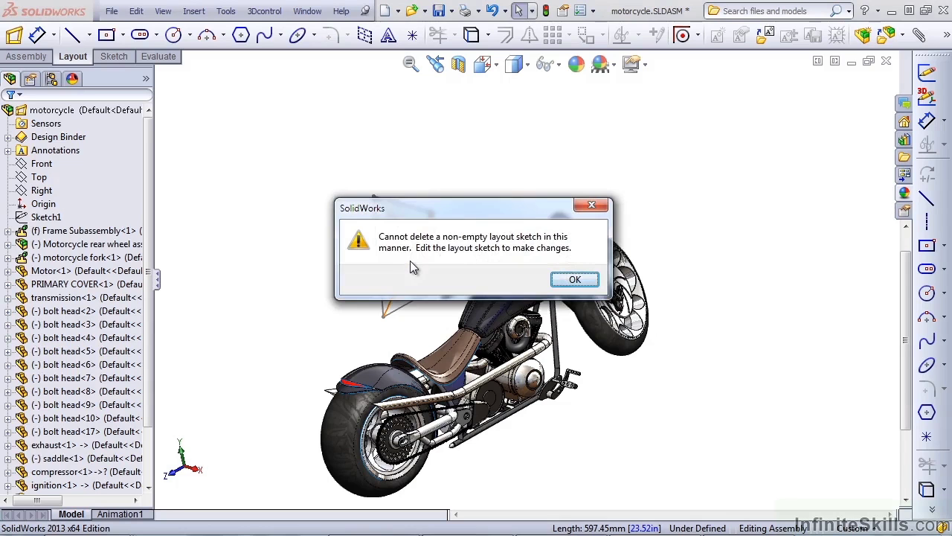
{"action": "key", "text": "Return"}
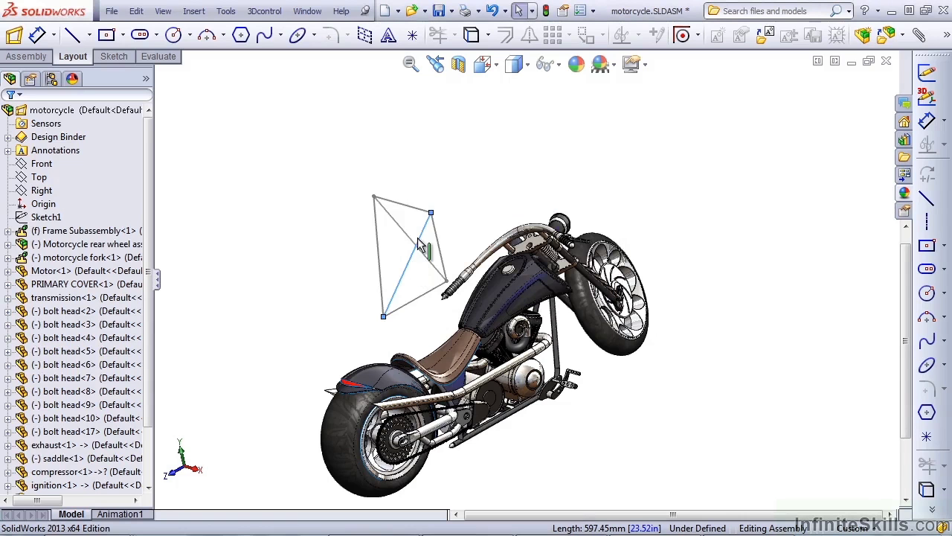
- Reopen the layout, box-select and delete all its wireframe lines, then exit layout editing
{"action": "right_click", "coordinate": [420, 244]}
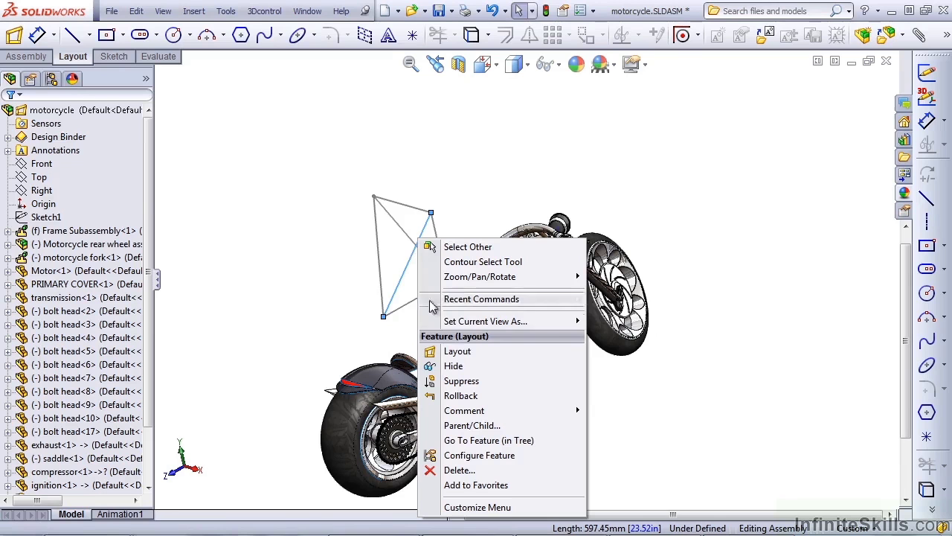
{"action": "left_click", "coordinate": [458, 352]}
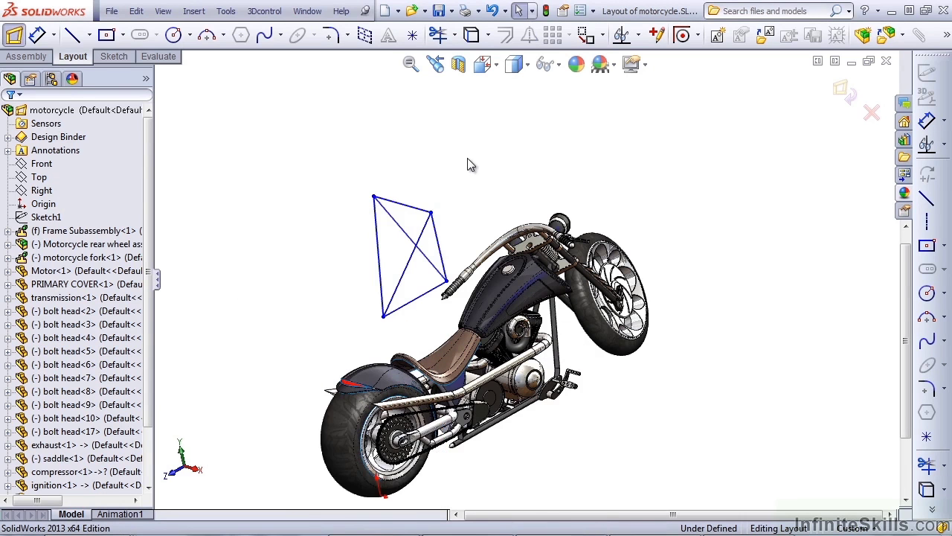
{"action": "mouse_move", "coordinate": [320, 156]}
{"action": "left_mouse_down"}
{"action": "mouse_move", "coordinate": [467, 322]}
{"action": "mouse_move", "coordinate": [447, 320]}
{"action": "mouse_move", "coordinate": [451, 327]}
{"action": "left_mouse_up"}
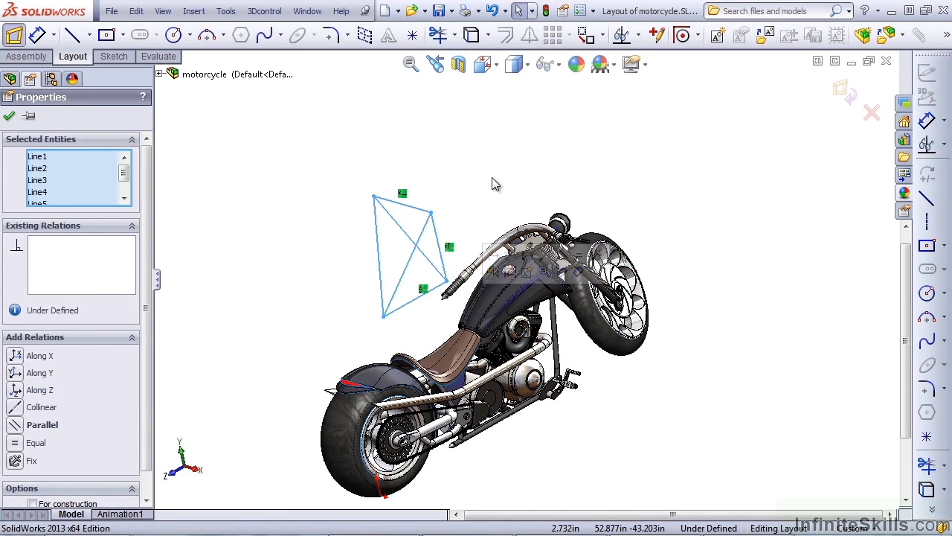
{"action": "key", "text": "Delete"}
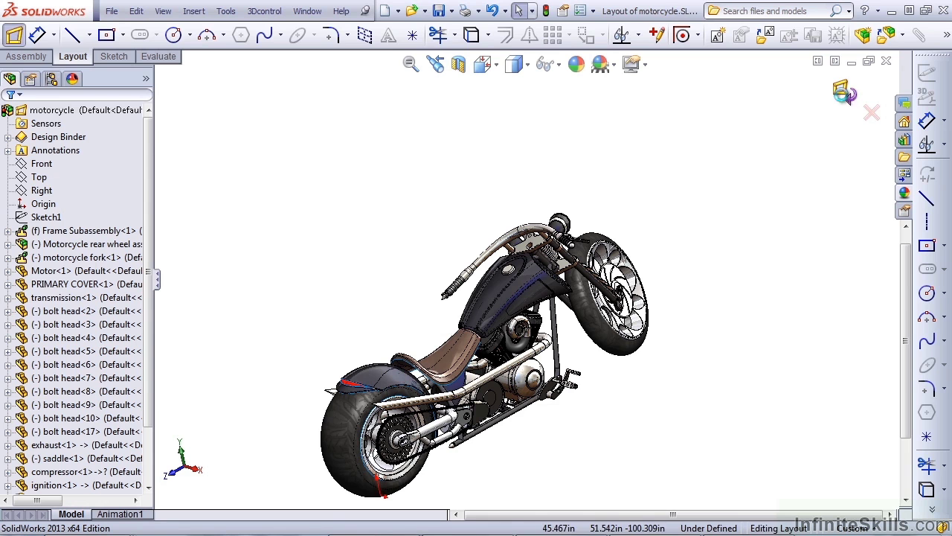
{"action": "left_click", "coordinate": [842, 94]}
{"action": "left_click", "coordinate": [57, 125]}
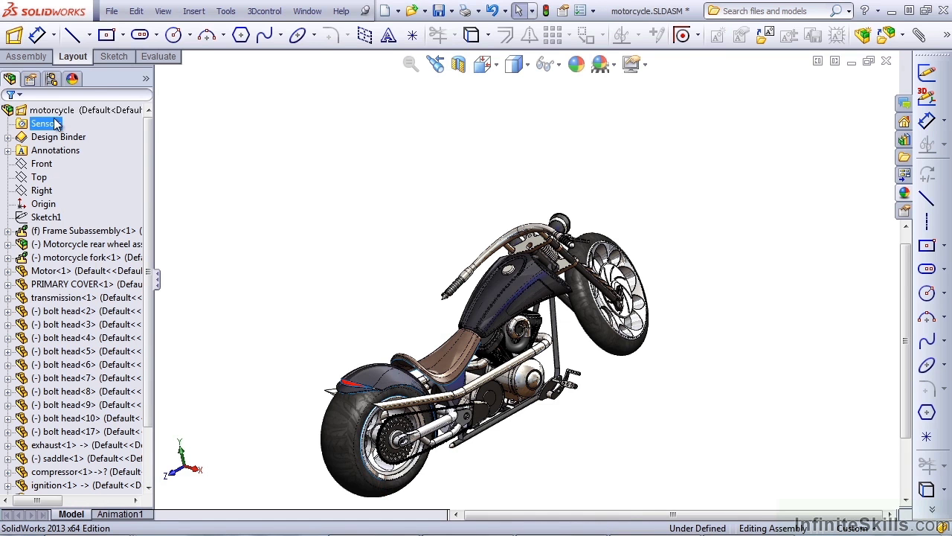
{"action": "left_click", "coordinate": [270, 156]}
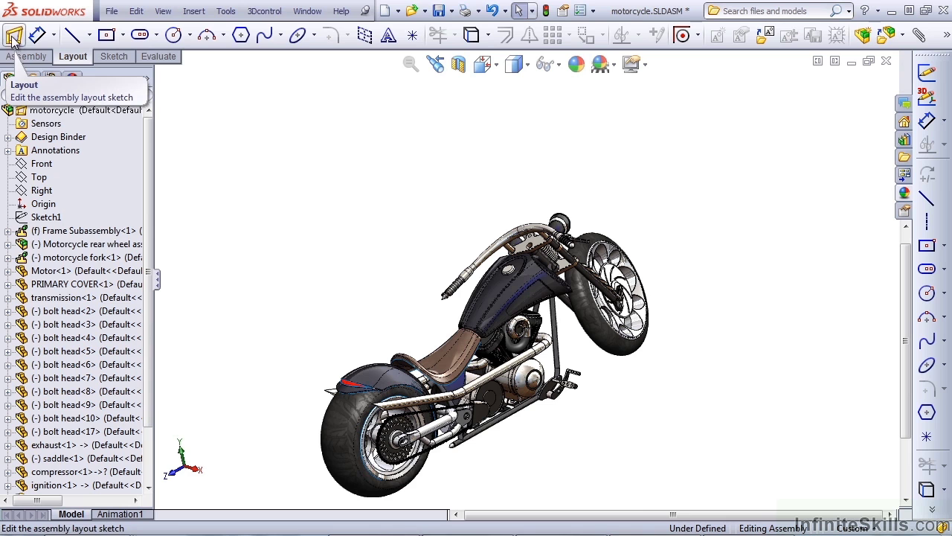
- Edit the assembly's Sketch1 in Right view, showing the Ø26.000 wheels and frame dimensions
{"action": "left_click", "coordinate": [32, 58]}
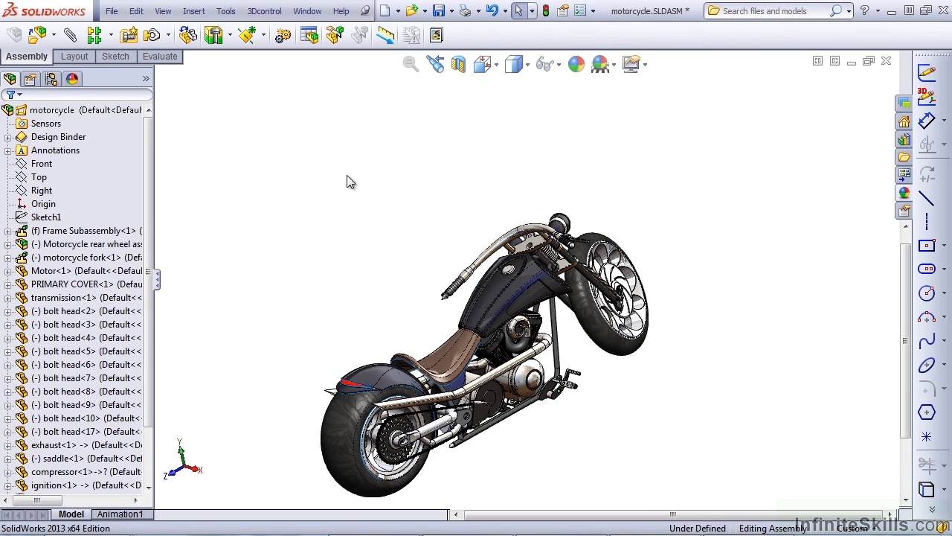
{"action": "key", "text": "ctrl+4"}
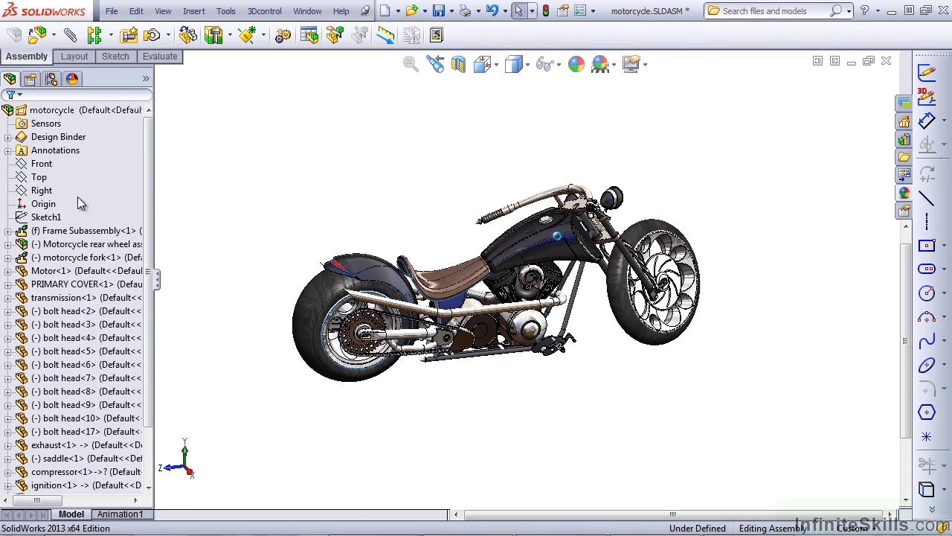
{"action": "left_click", "coordinate": [45, 206]}
{"action": "left_click", "coordinate": [46, 217], "text": "ctrl"}
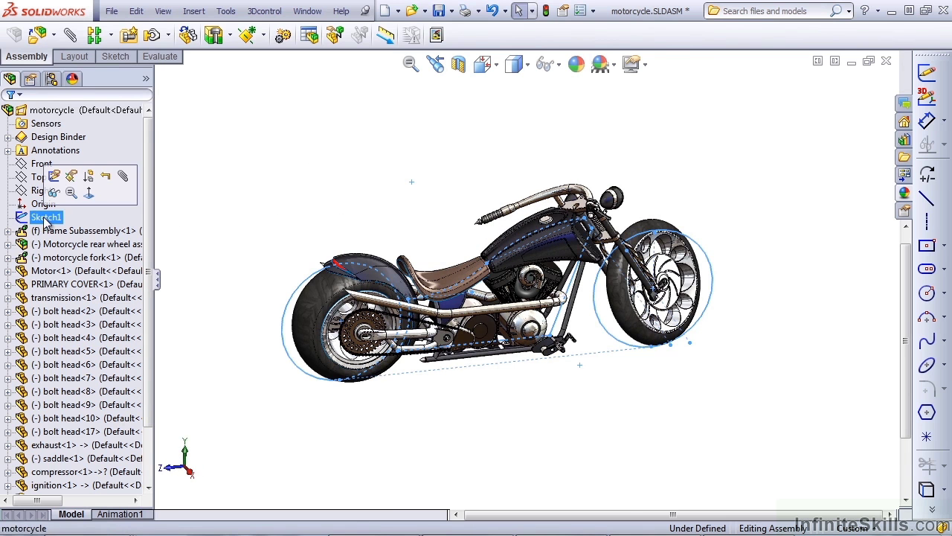
{"action": "left_click", "coordinate": [55, 176]}
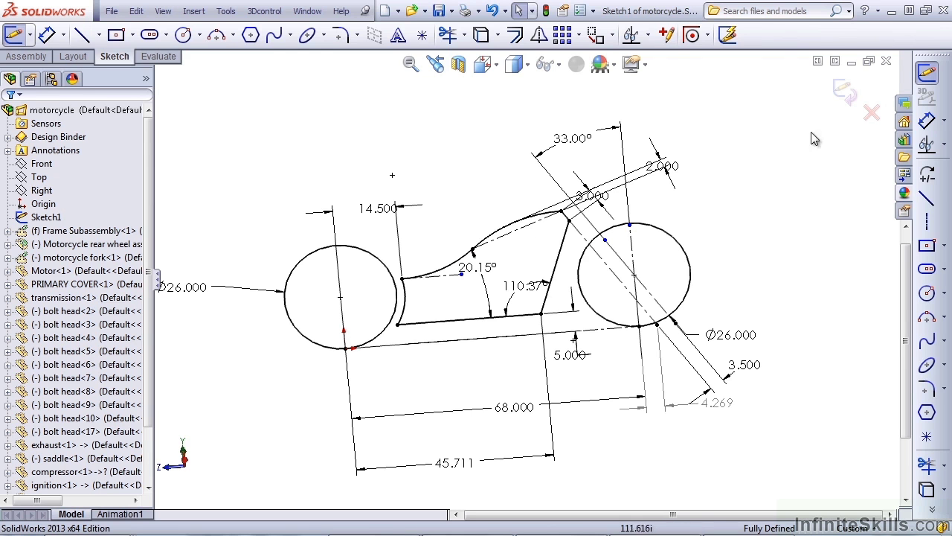
- Open the motorcycle frame part from Frame Subassembly
{"action": "left_click", "coordinate": [842, 96]}
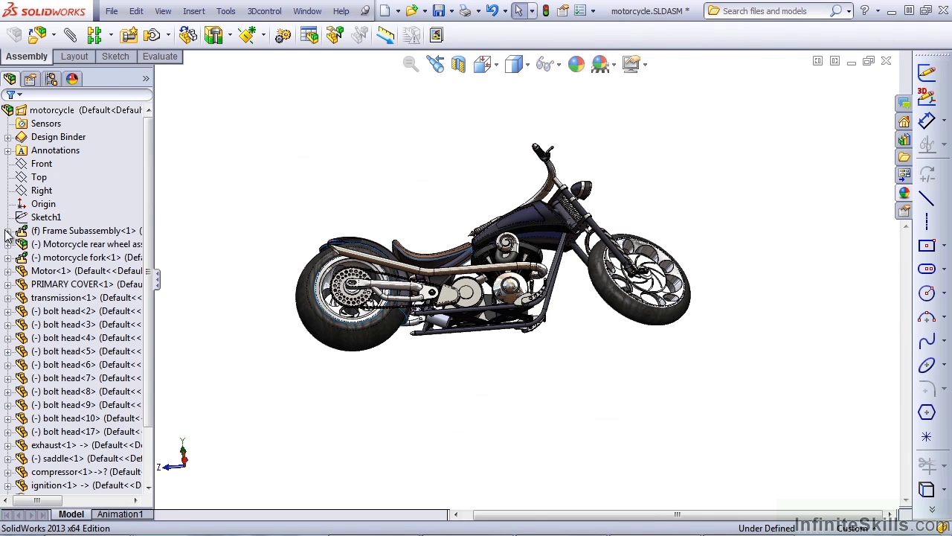
{"action": "left_click", "coordinate": [7, 231]}
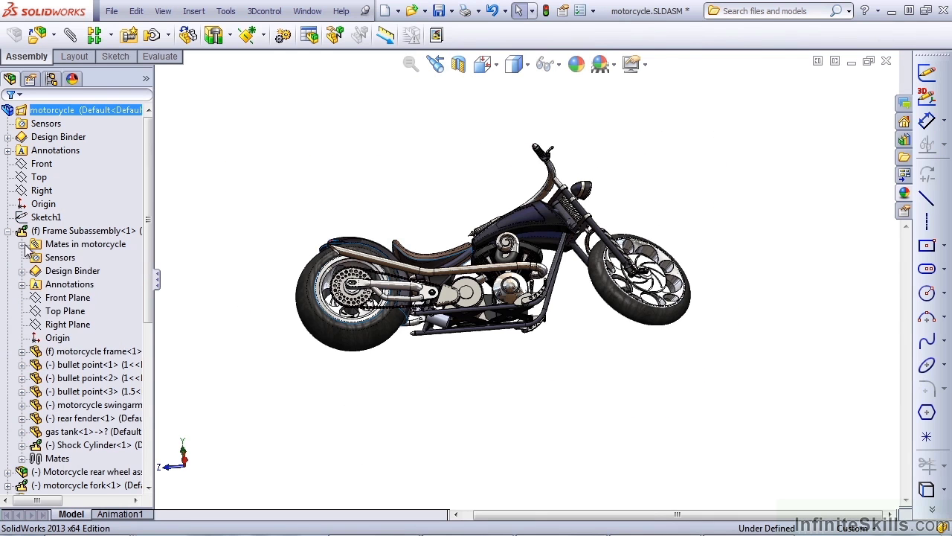
{"action": "left_click", "coordinate": [75, 351]}
{"action": "left_click", "coordinate": [86, 314]}
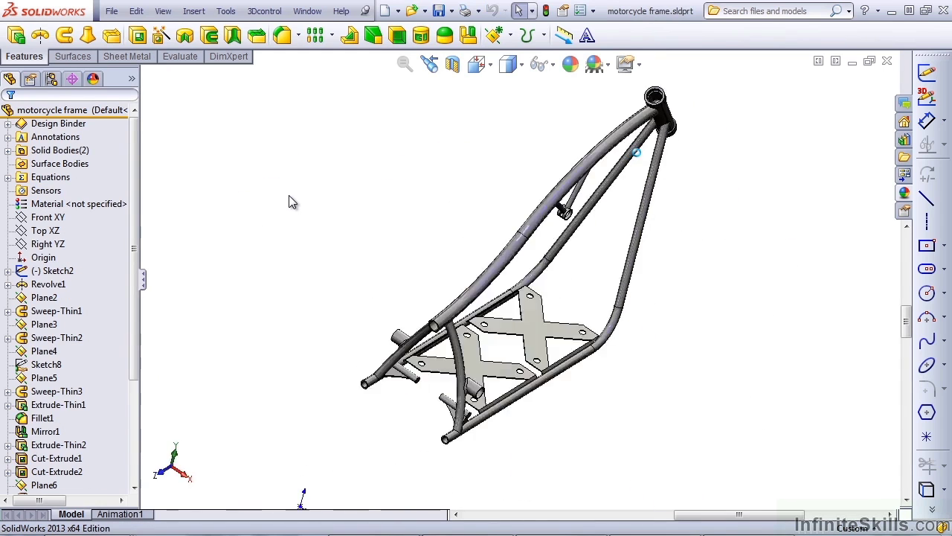
- Unsuppress Sketch Picture1 under Sketch2 and view the frame isometrically
{"action": "left_click", "coordinate": [8, 272]}
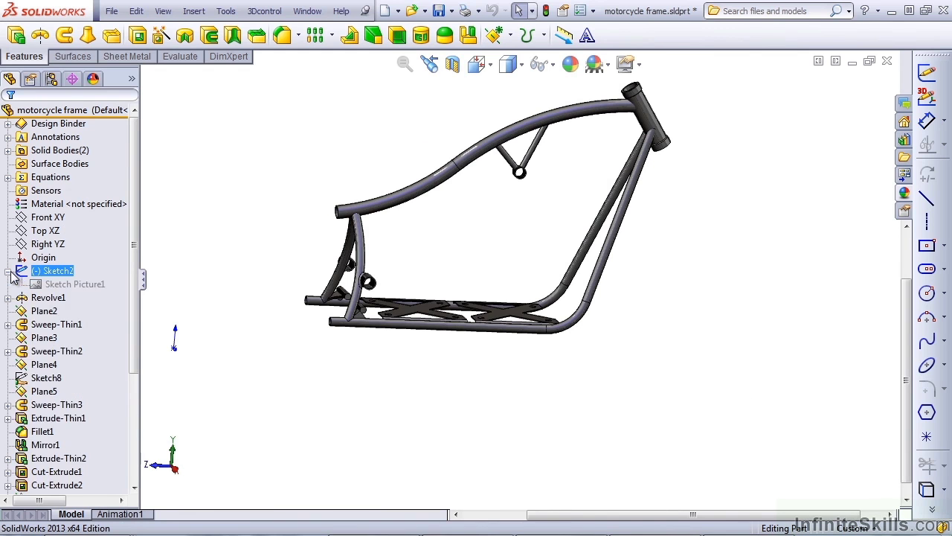
{"action": "right_click", "coordinate": [64, 290]}
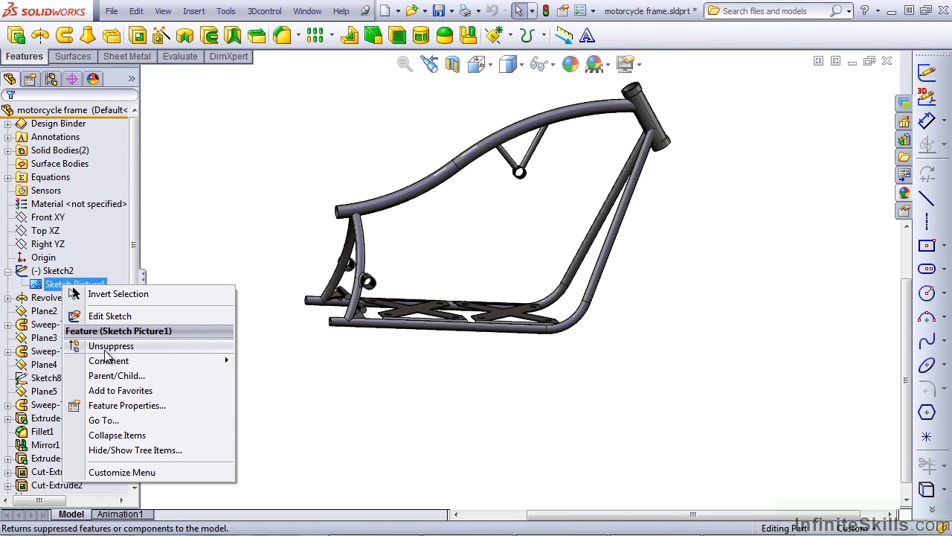
{"action": "left_click", "coordinate": [106, 356]}
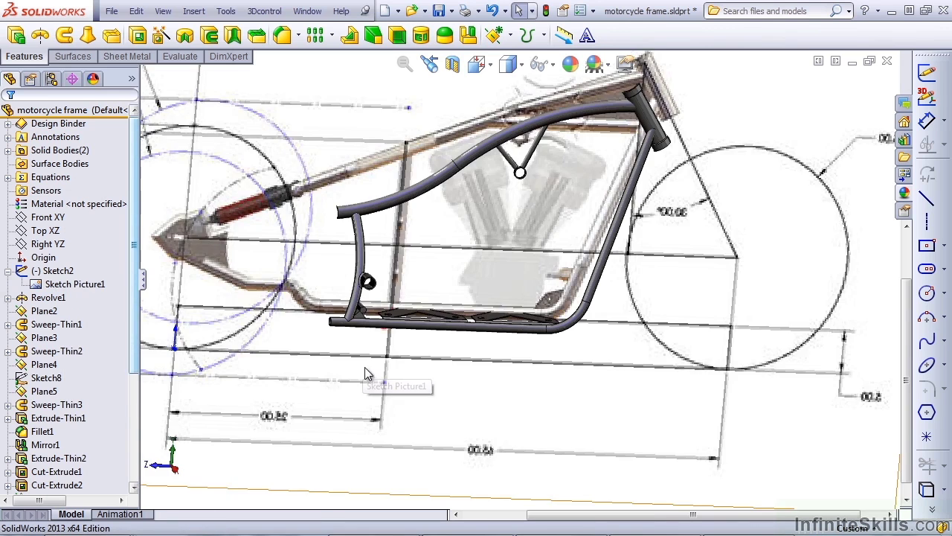
{"action": "key", "text": "ctrl+7"}
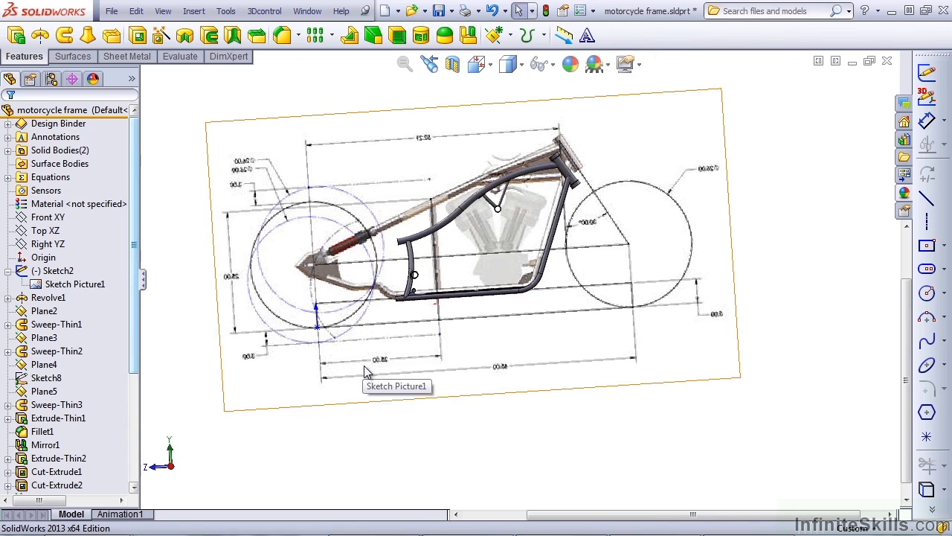
{"action": "left_click", "coordinate": [448, 217]}
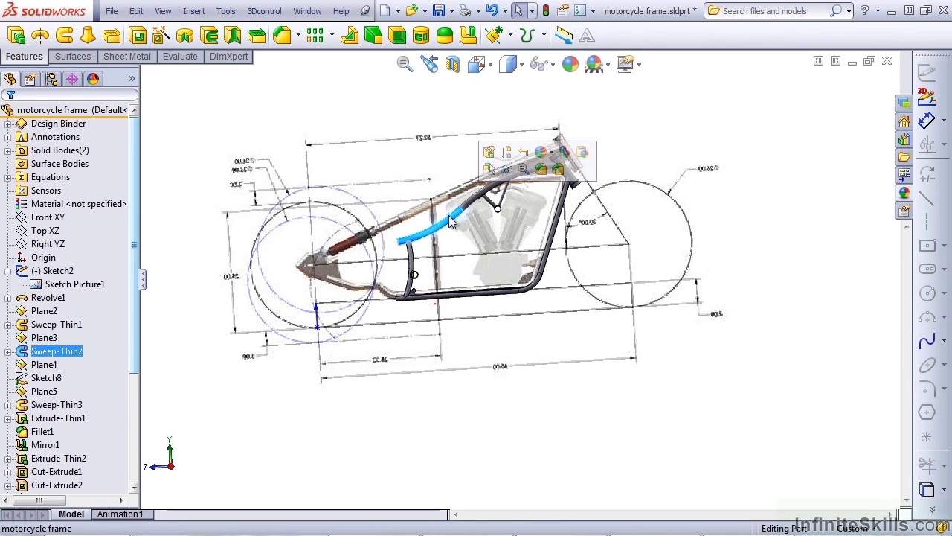
- Edit Sketch3 of Sweep-Thin2 in isometric view, then exit the sketch
{"action": "left_click", "coordinate": [7, 351]}
{"action": "left_click", "coordinate": [60, 378]}
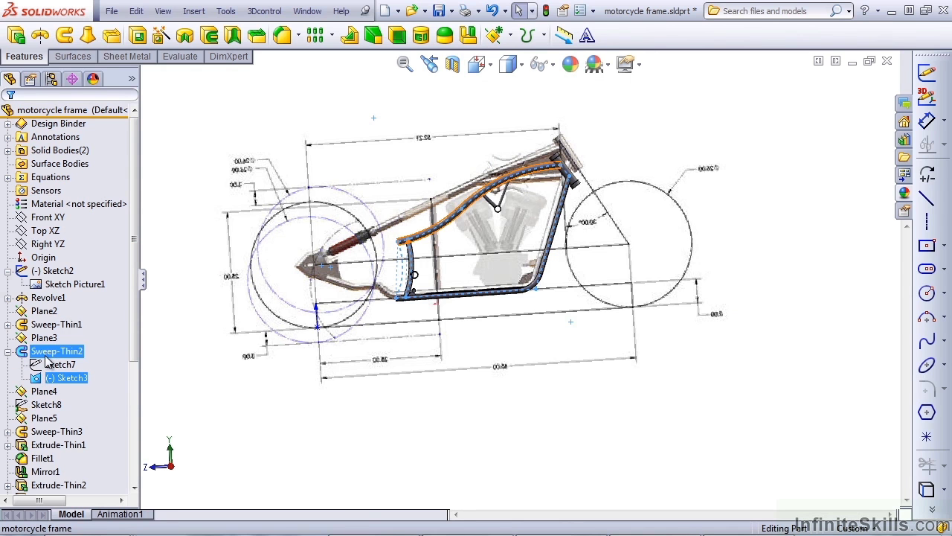
{"action": "key", "text": "ctrl+7"}
{"action": "left_click", "coordinate": [66, 378]}
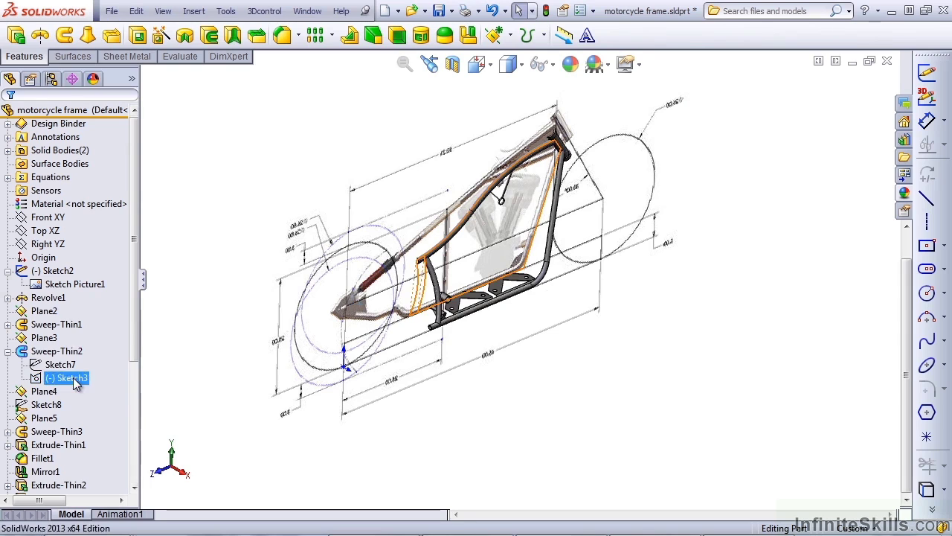
{"action": "left_click", "coordinate": [88, 338]}
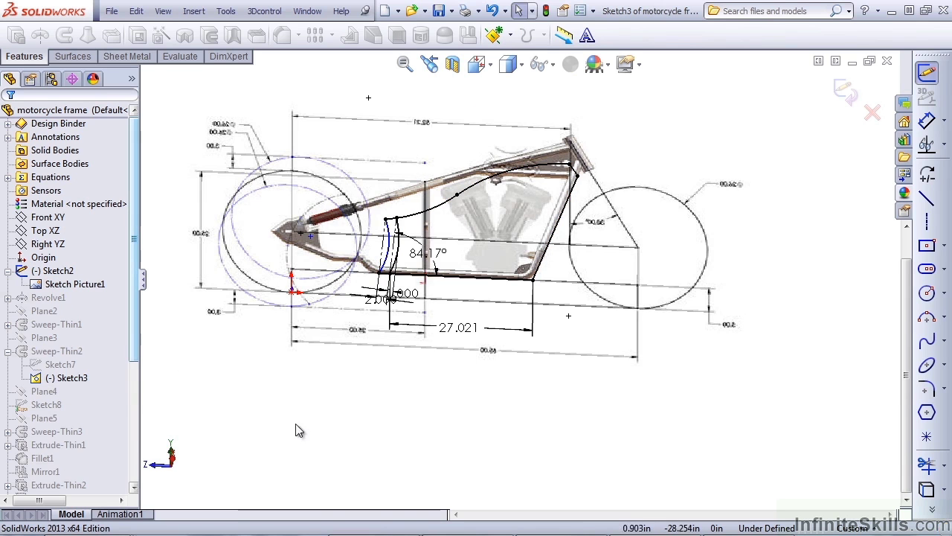
{"action": "left_click", "coordinate": [845, 92]}
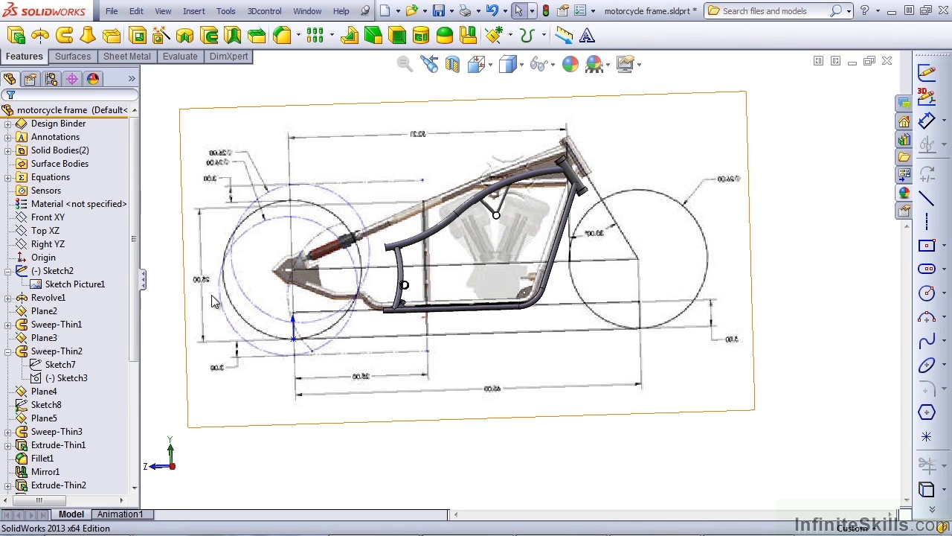
- Suppress Sketch Picture1 again and return to the motorcycle assembly with Ctrl+Tab
{"action": "left_click", "coordinate": [84, 288]}
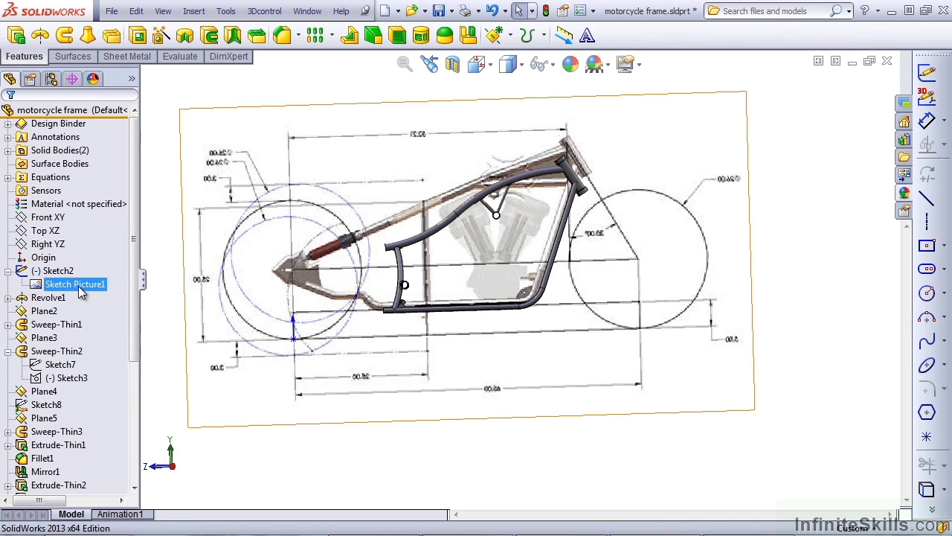
{"action": "left_click", "coordinate": [52, 273]}
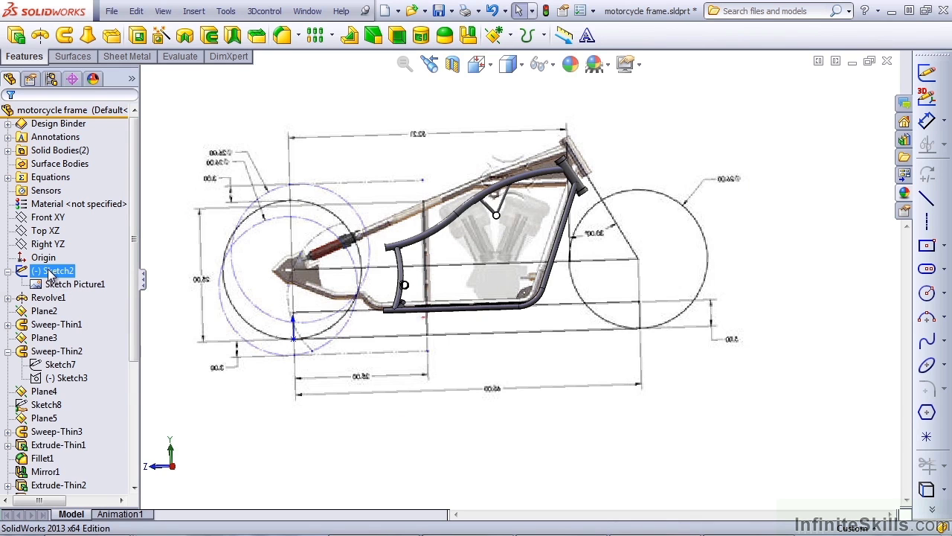
{"action": "left_click", "coordinate": [68, 287]}
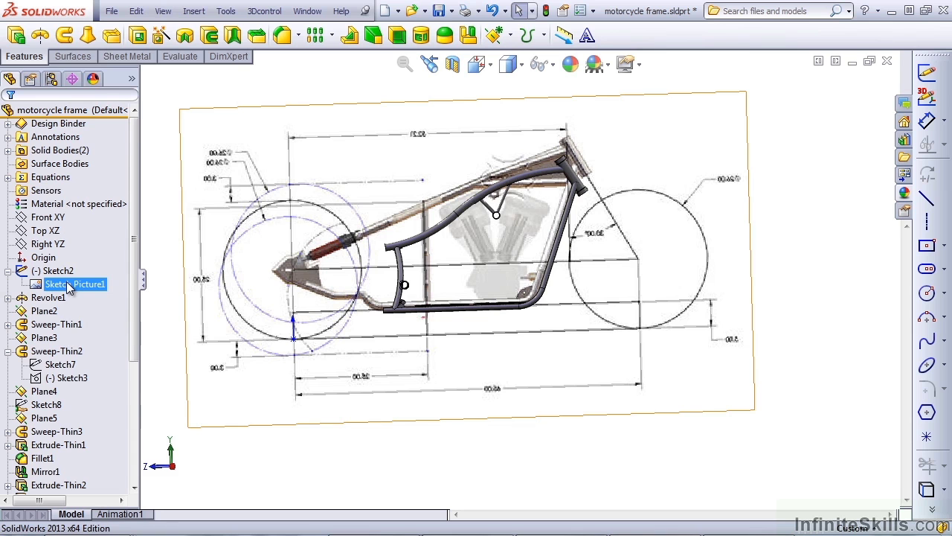
{"action": "right_click", "coordinate": [68, 287]}
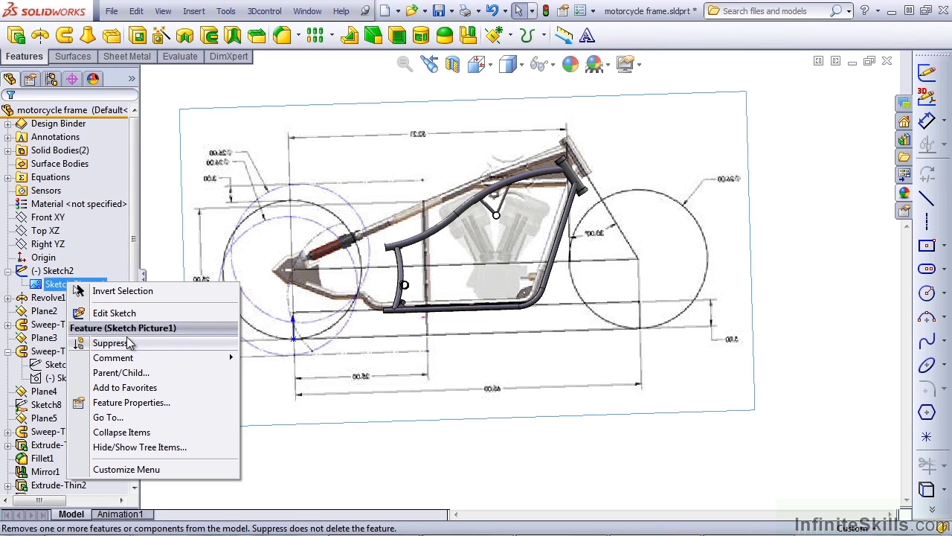
{"action": "left_click", "coordinate": [119, 346]}
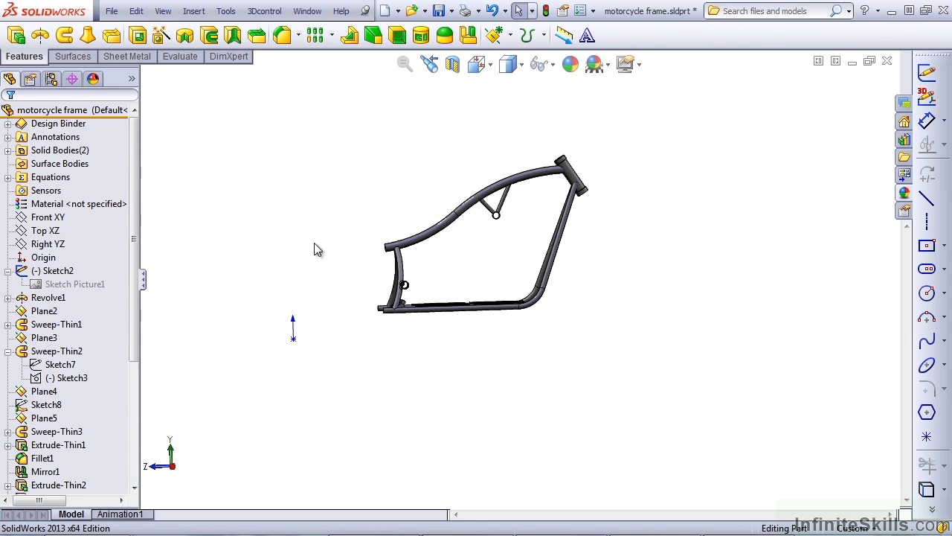
{"action": "key", "text": "ctrl+Tab"}
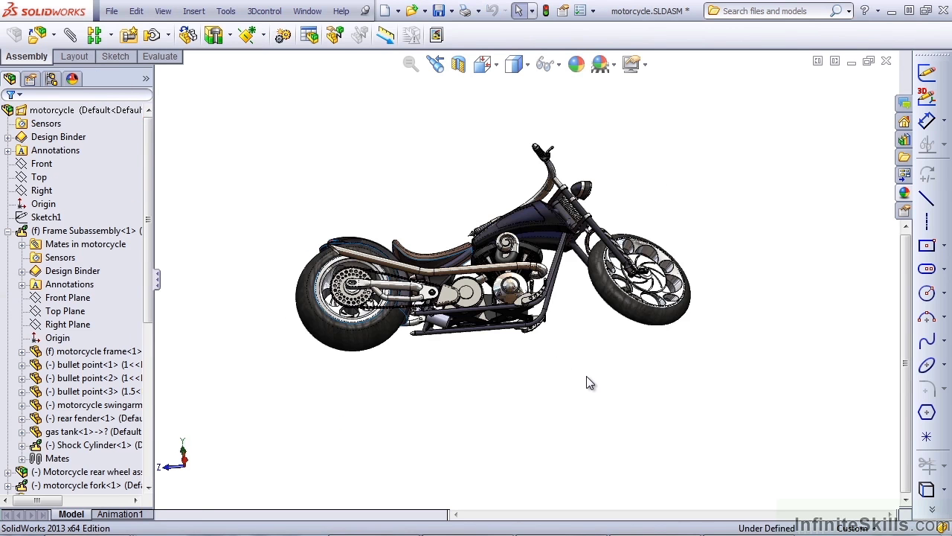
{"action": "key", "text": "Down"}
{"action": "key", "text": "Down"}
{"action": "key", "text": "Down"}
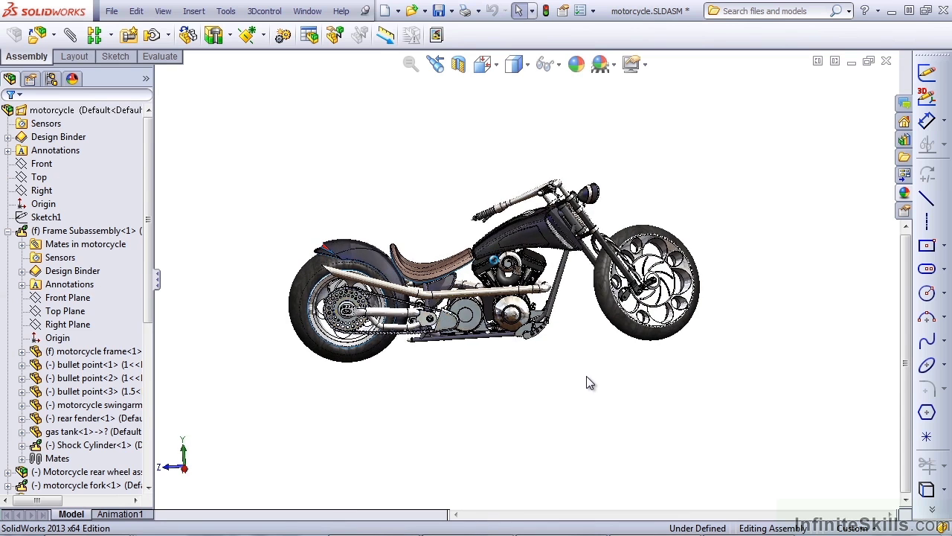